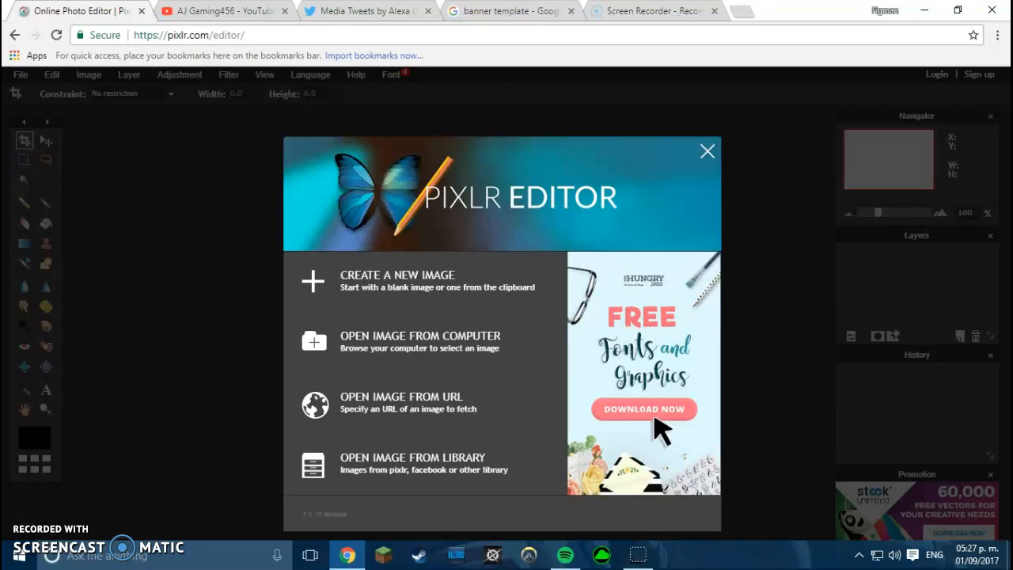
- Leave the Pixlr start dialog and switch to the gaming channel's YouTube tab
key(Left)
key(Left)
key(Left)
key(shift+Left)
key(shift+Left)
key(shift+Left)
key(shift+Left)
key(shift+Left)
key(shift+Left)
key(shift+Left)
key(Left)
key(ctrl+Tab)
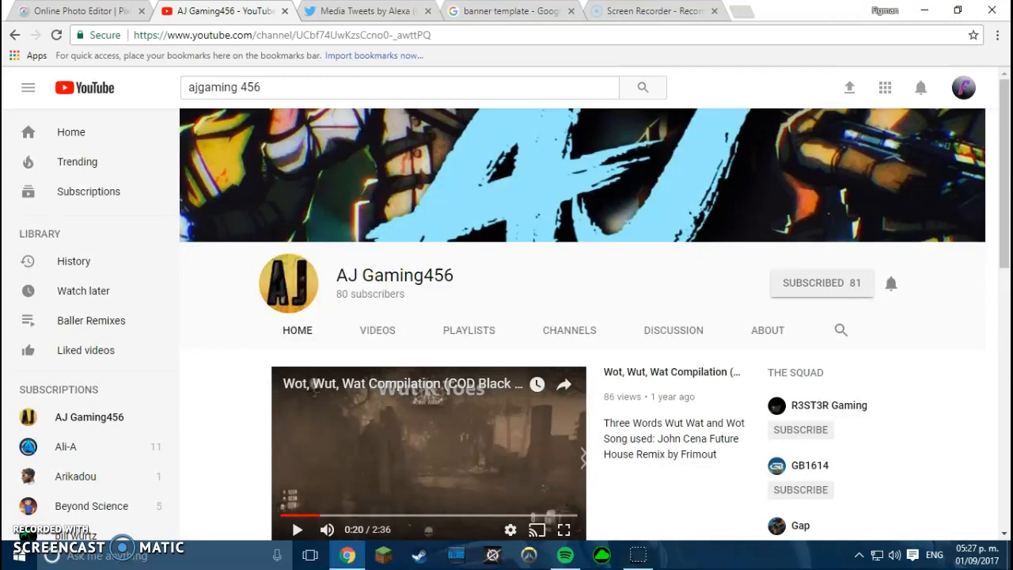
- Highlight the channel name and subscriber count, check the Twitter media tab, then return to Pixlr
drag(444, 276, 433, 297)
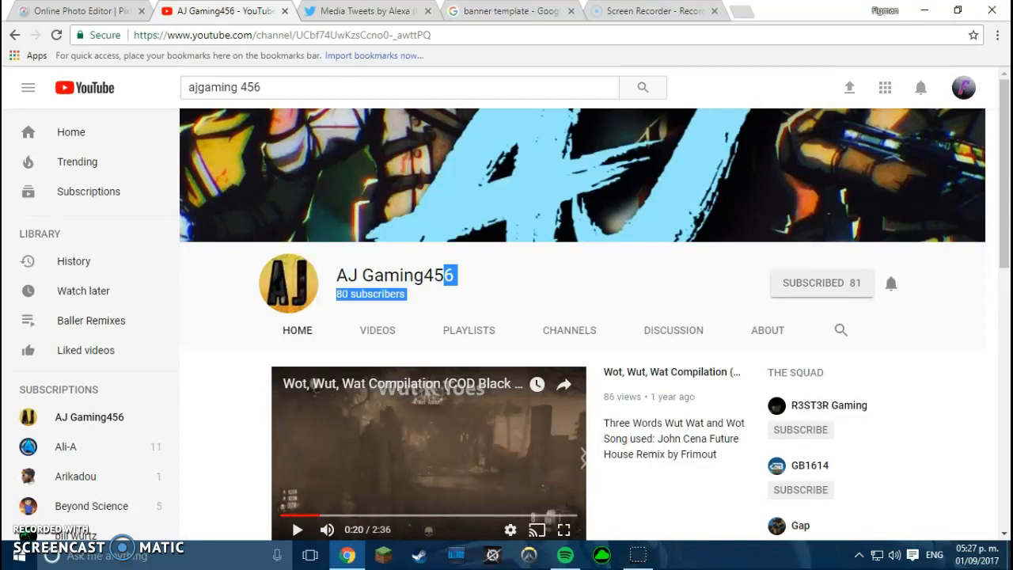
key(ctrl+Tab)
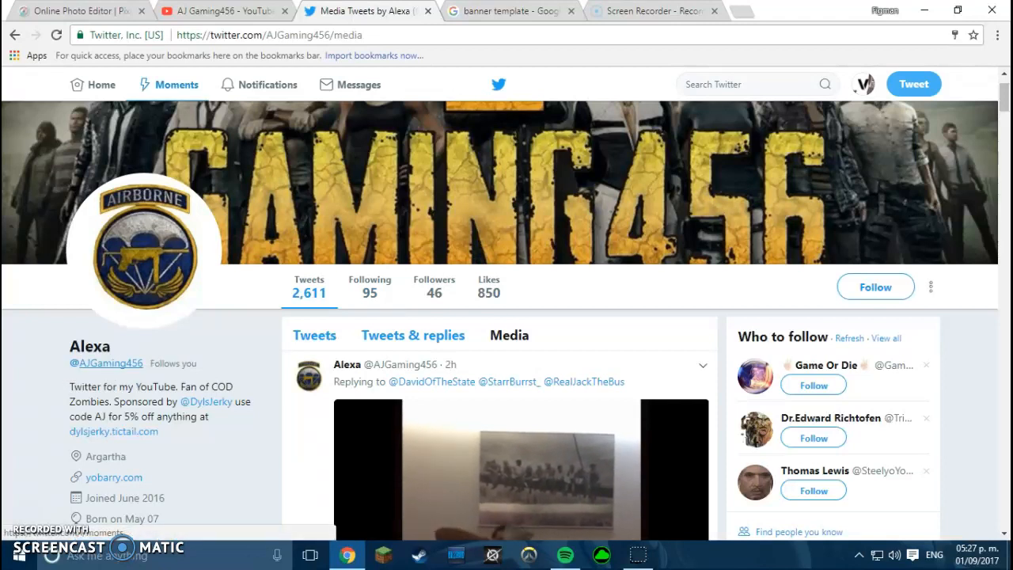
key(ctrl+1)
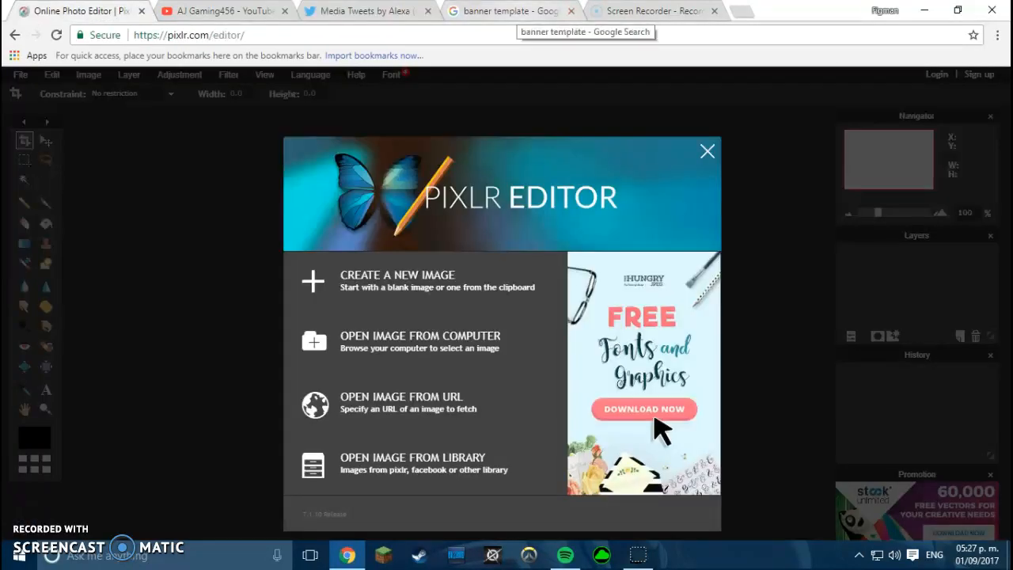
- Review the 2560 × 1440 YouTube channel banner template in Google Images, then return to Pixlr
click(510, 11)
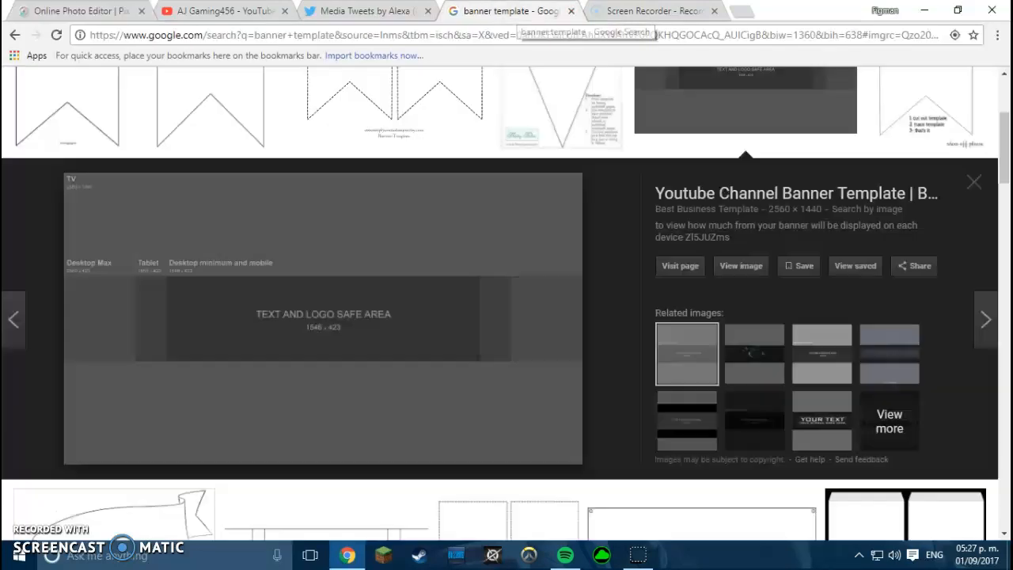
scroll(396, 237, up, 2)
scroll(395, 237, down, 2)
scroll(507, 301, up, 3)
drag(217, 98, 120, 99)
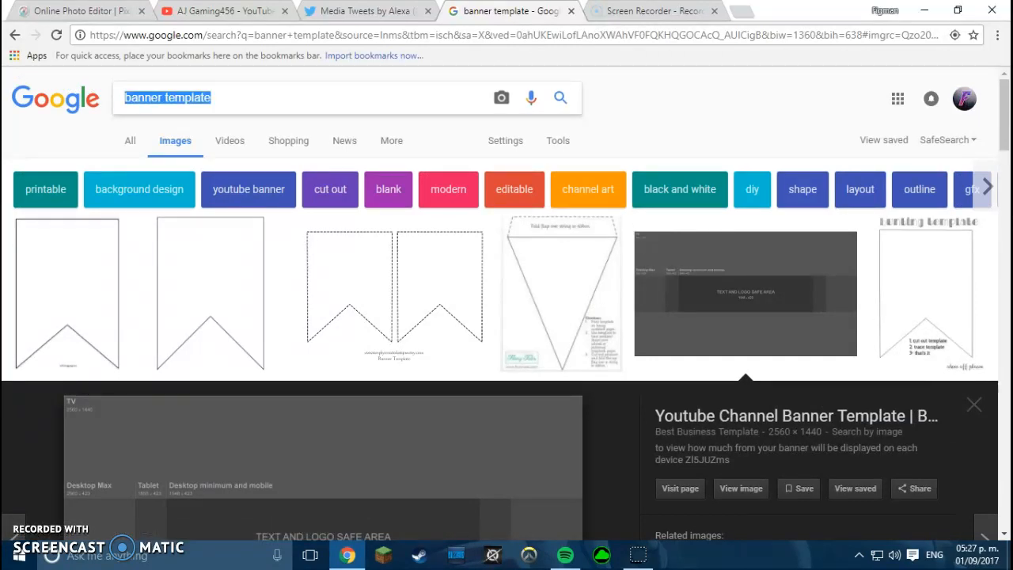
click(79, 11)
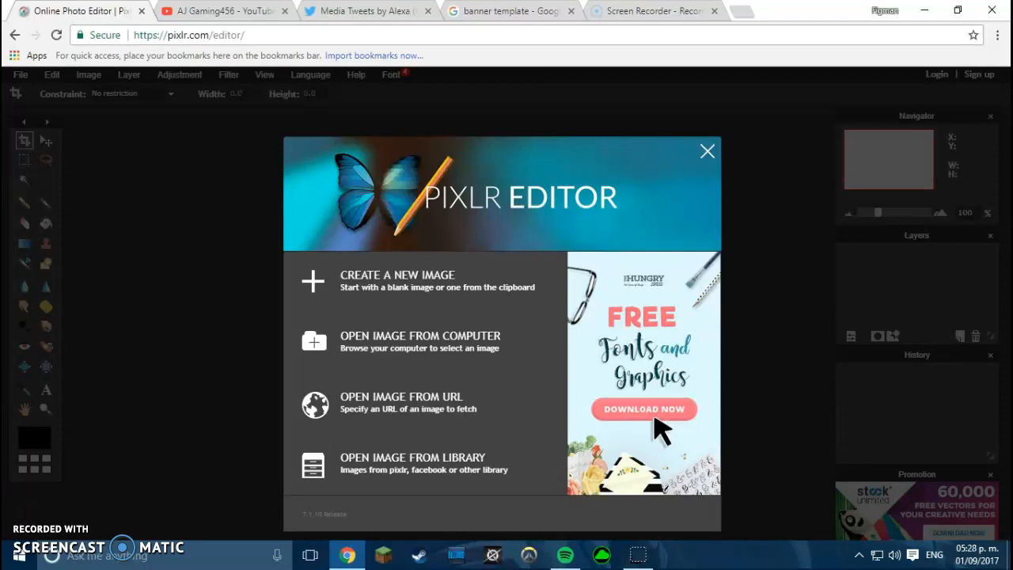
- Dismiss the start screen and reload the Pixlr Editor page
click(420, 341)
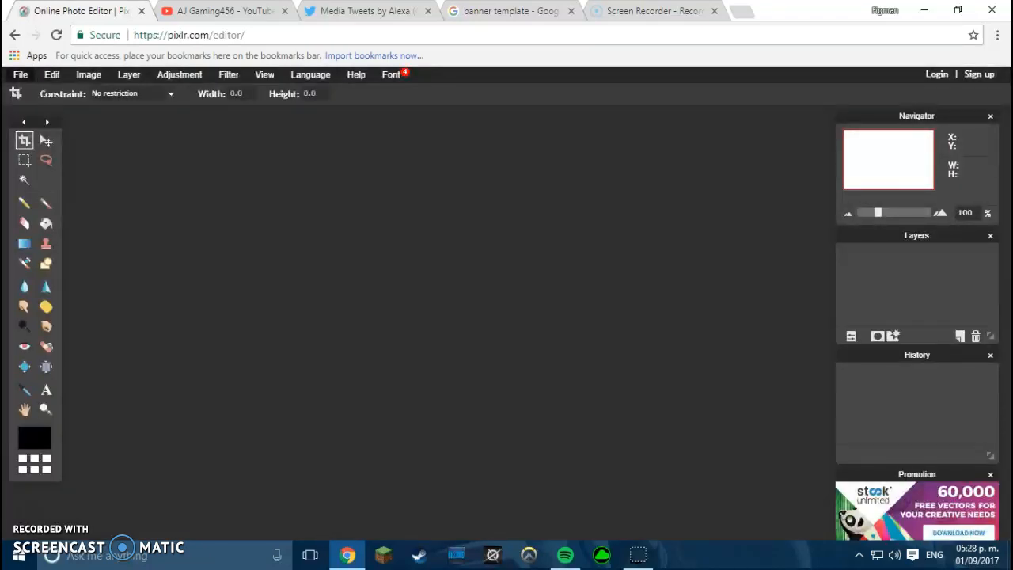
click(52, 74)
key(F5)
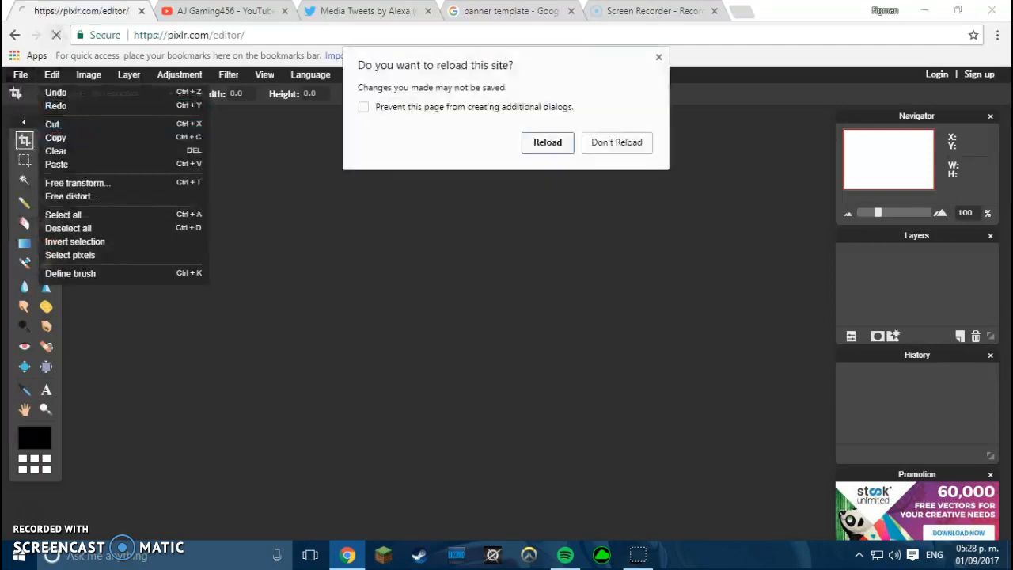
key(Return)
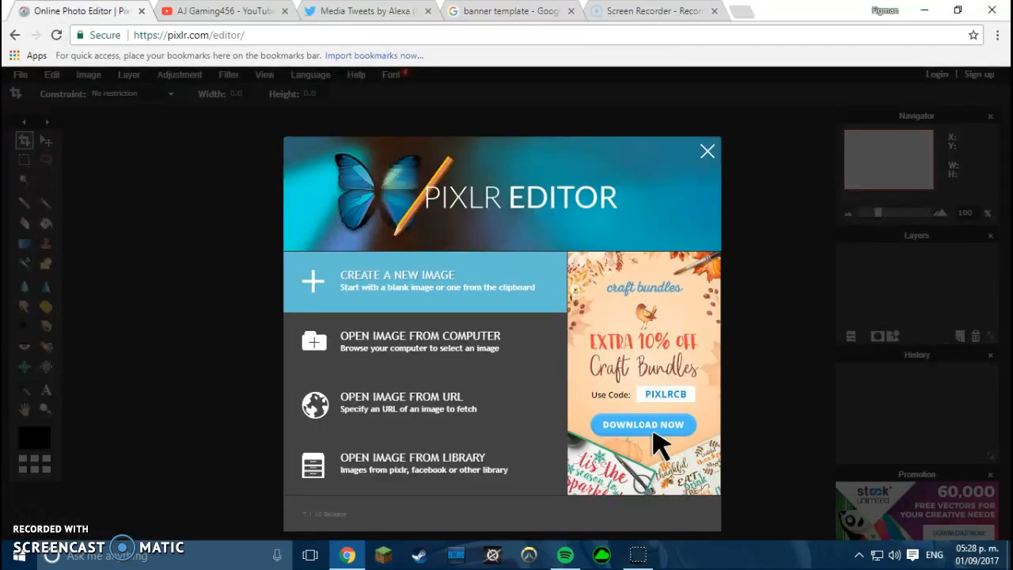
- Create a new transparent image 2650 × 1440 pixels
click(356, 277)
key(BackSpace)
key(BackSpace)
key(BackSpace)
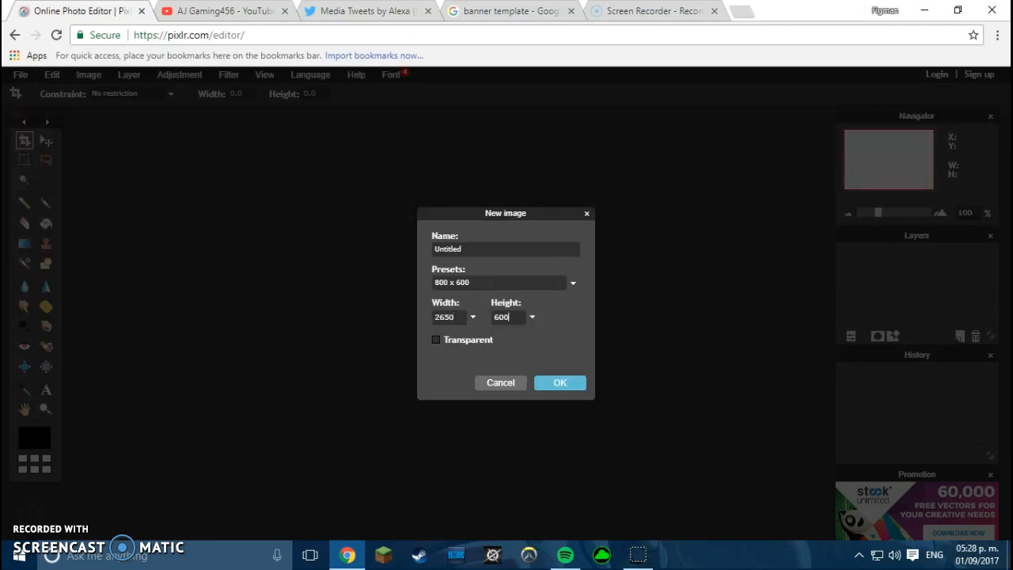
key(BackSpace)
key(BackSpace)
key(BackSpace)
text(144)
key(Return)
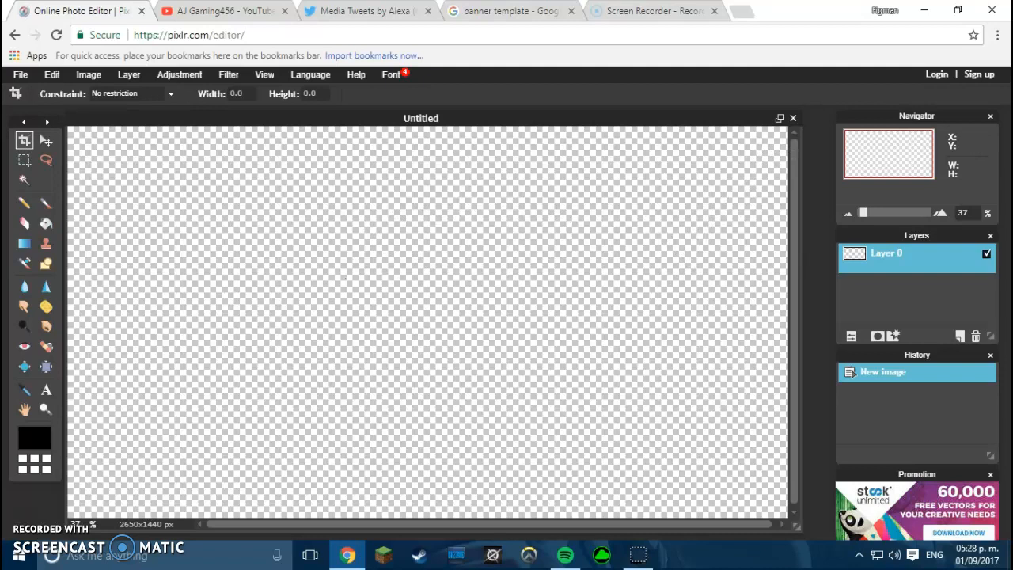
- Close the canvas and recreate a blank 2650 × 1440 image
click(793, 118)
click(426, 280)
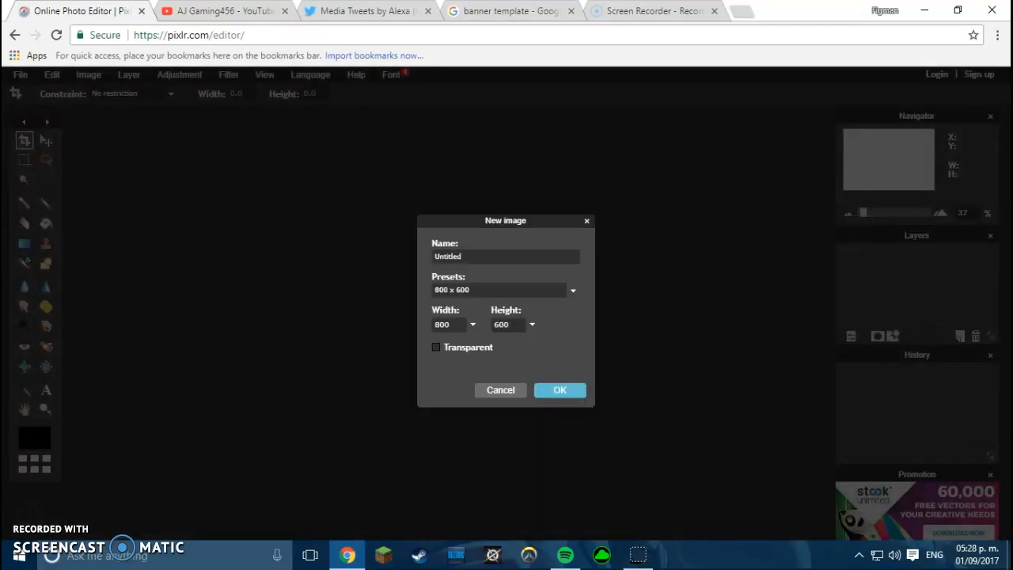
key(BackSpace)
key(BackSpace)
key(BackSpace)
text(265)
key(BackSpace)
text(144)
key(Return)
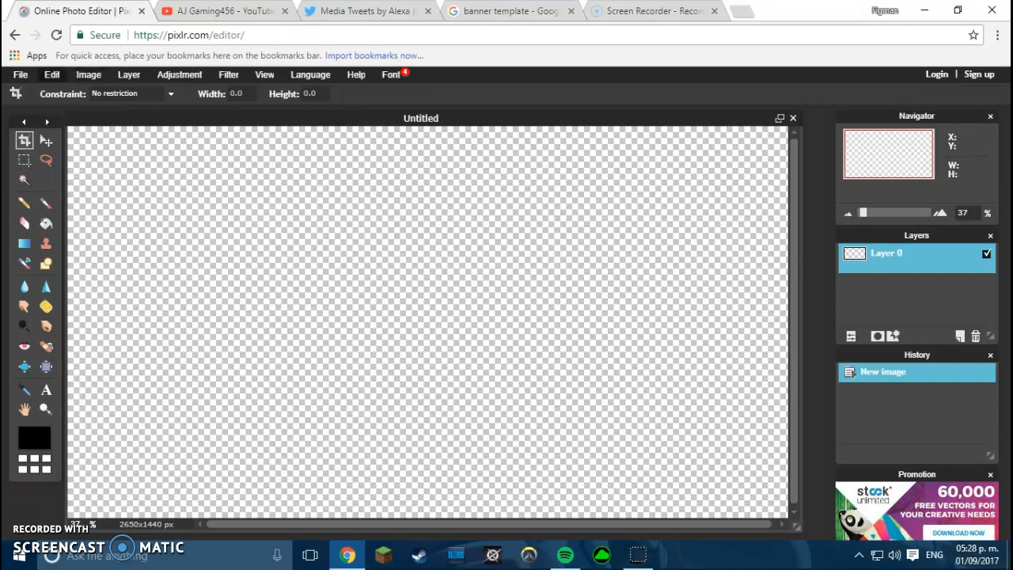
- Open the bannertemplate image from the Downloads folder
click(20, 74)
click(47, 92)
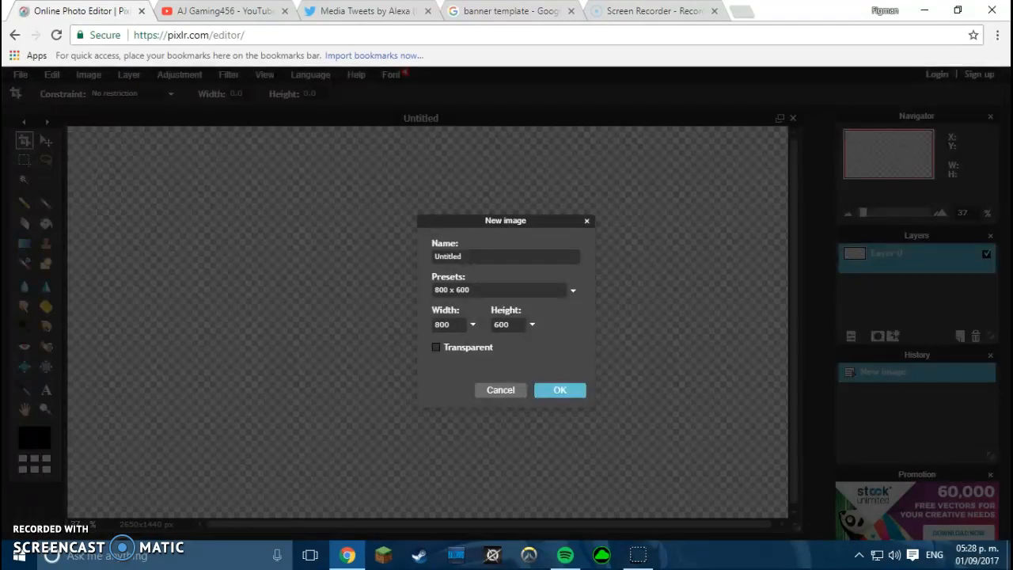
key(Escape)
click(20, 74)
click(47, 106)
click(492, 126)
click(587, 376)
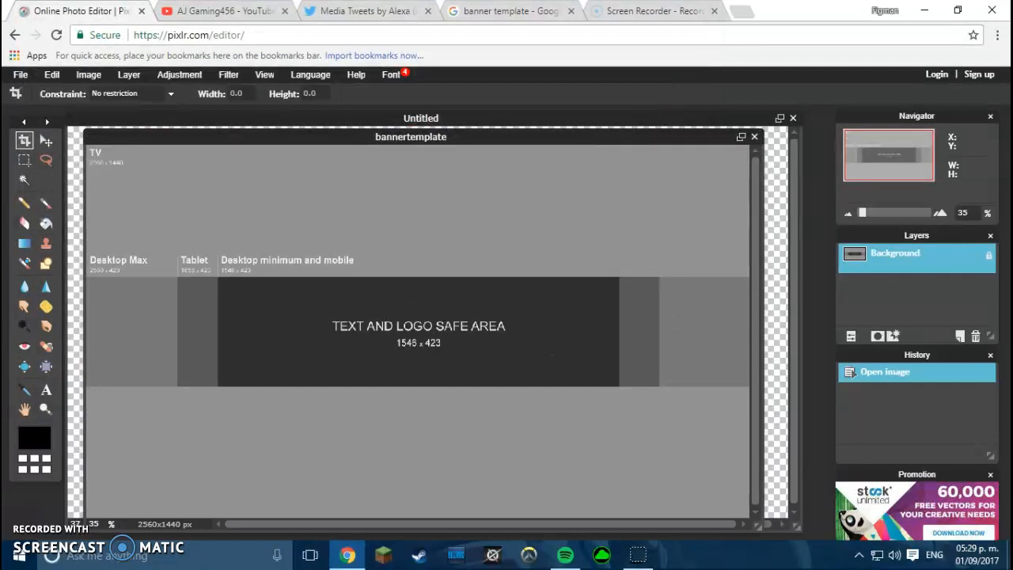
- Copy the whole banner template and close it without saving
key(ctrl+a)
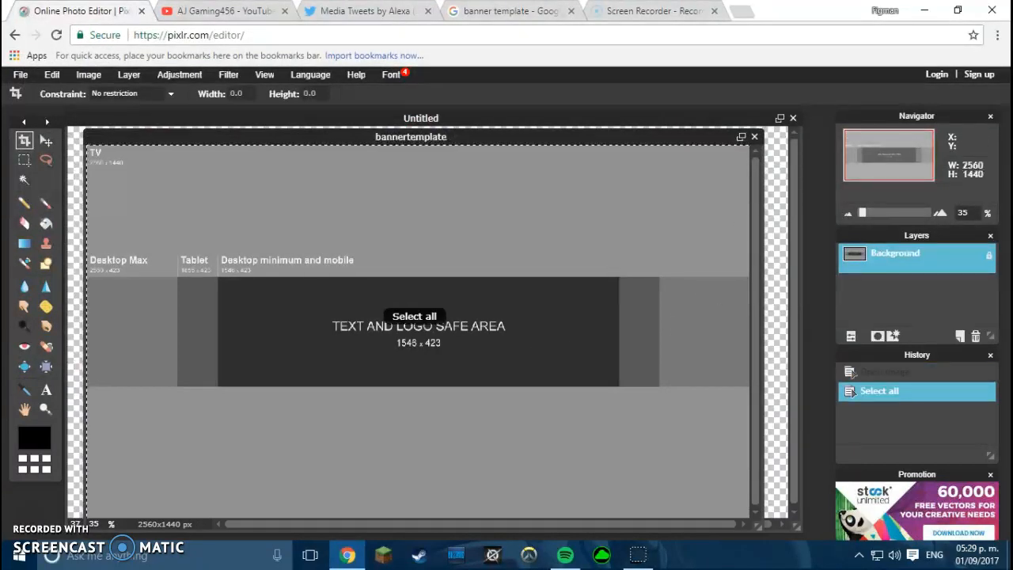
key(ctrl+c)
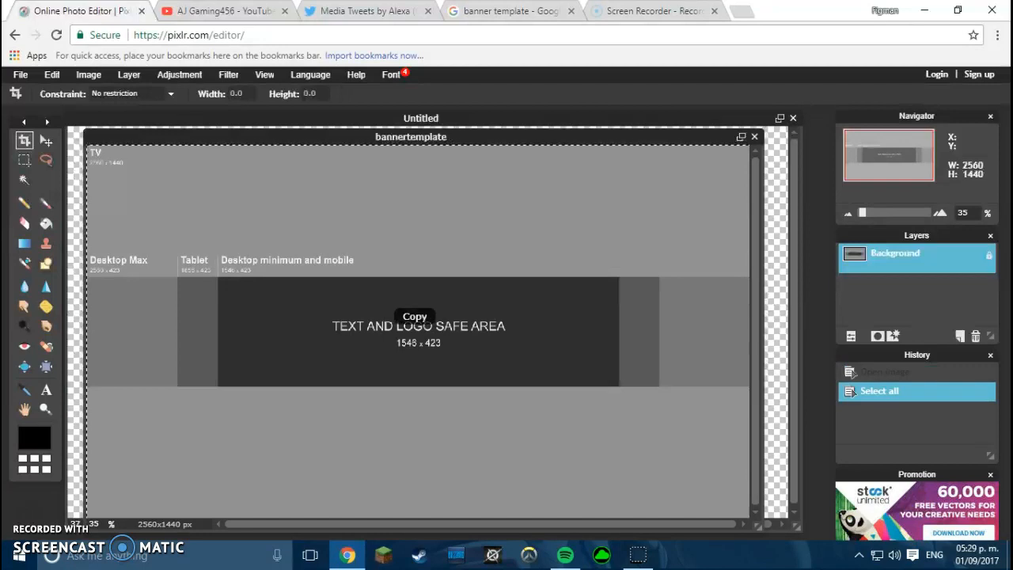
click(754, 137)
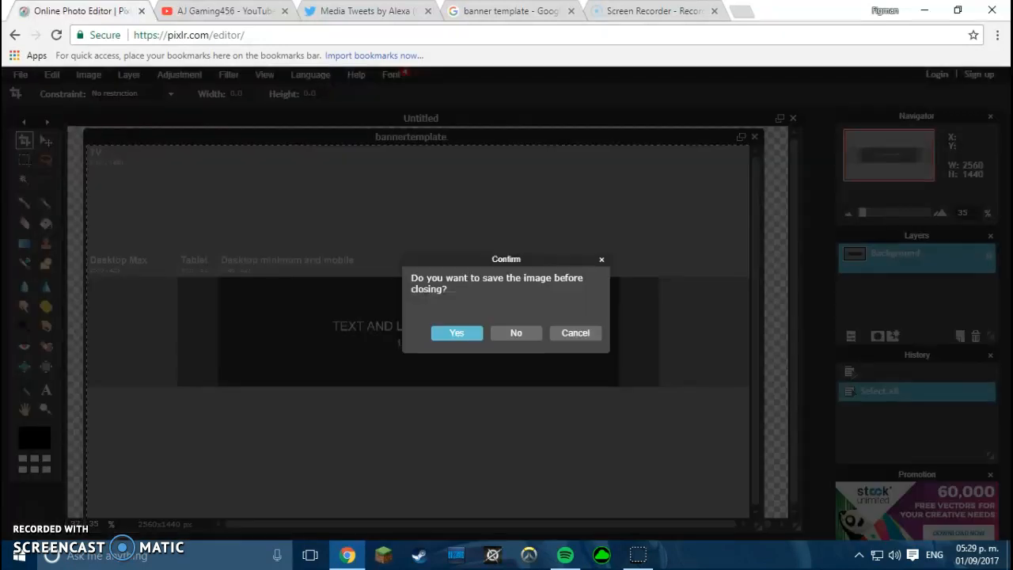
click(518, 332)
- Paste the template into the Untitled canvas as Layer 1
key(v)
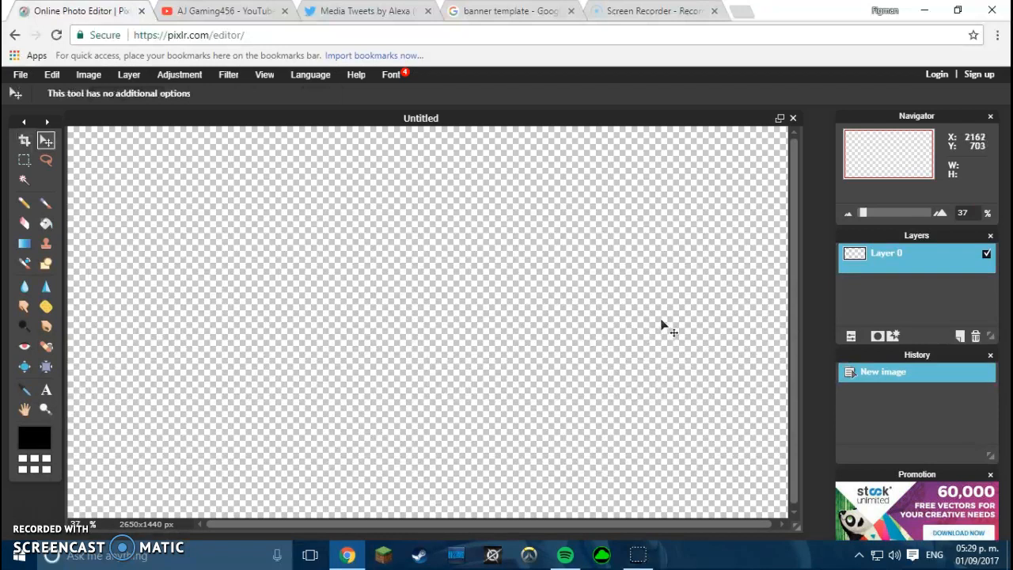
key(ctrl+v)
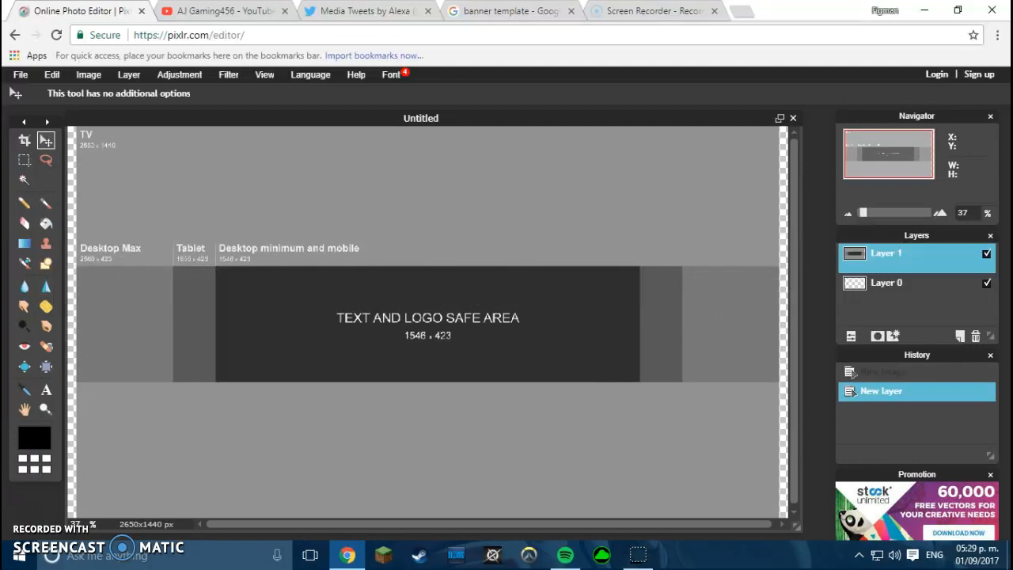
click(21, 74)
- Open the 1920 × 1080 gaming-icon wallpaper image from Downloads
click(40, 92)
scroll(316, 184, down, 3)
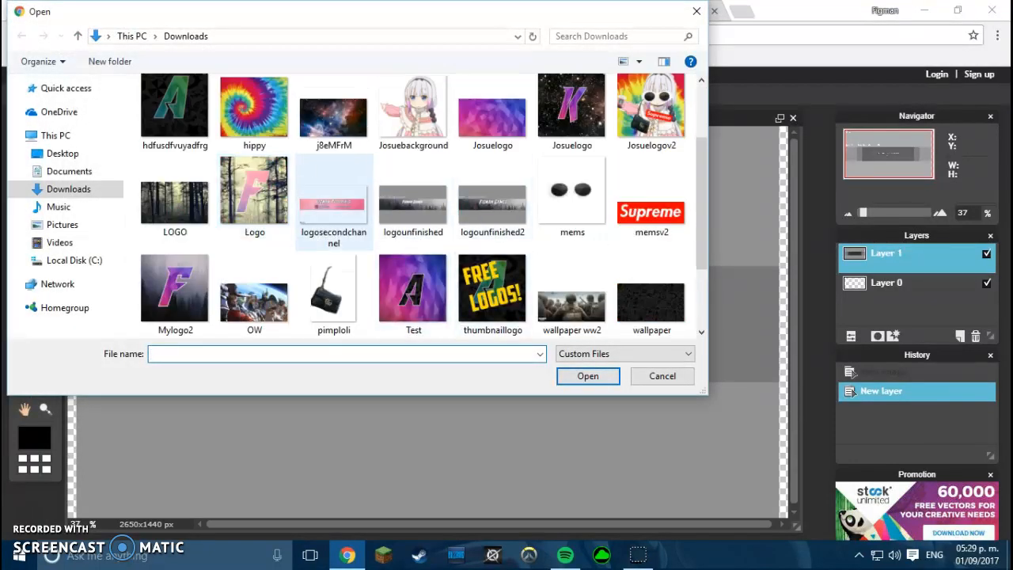
scroll(261, 206, down, 2)
scroll(571, 213, up, 2)
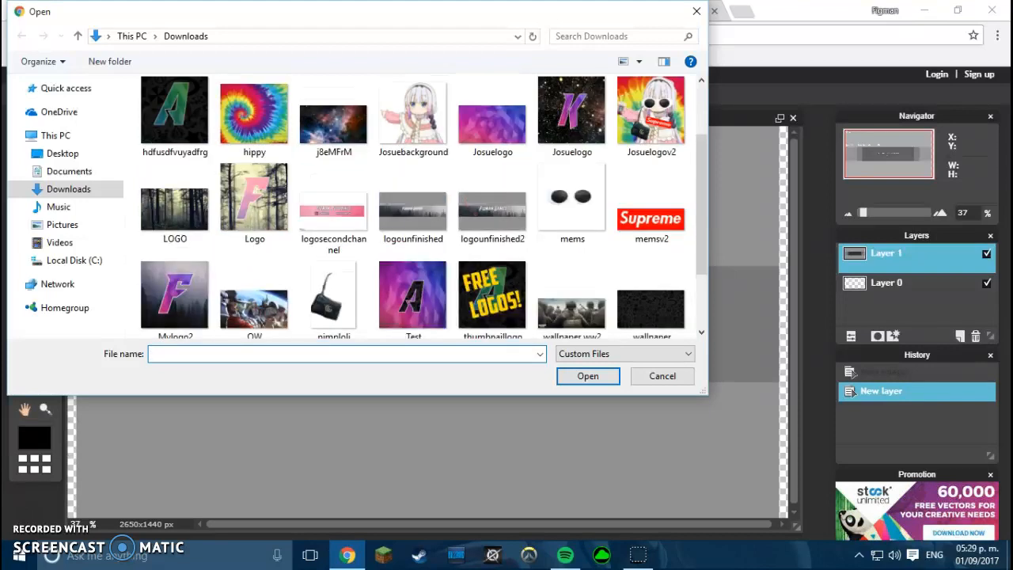
double_click(651, 305)
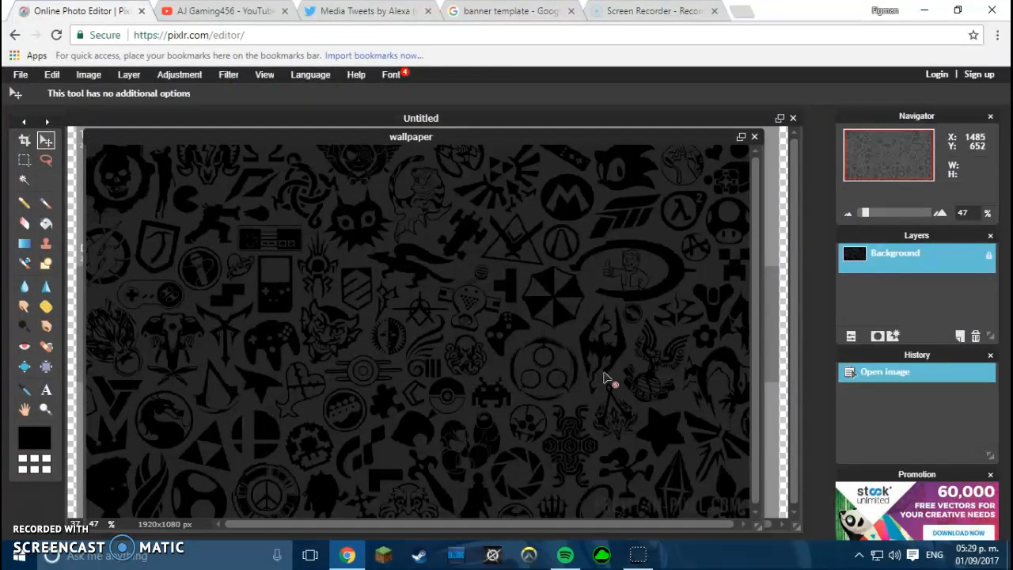
- Copy the entire wallpaper and close it without saving
key(ctrl+a)
key(ctrl+c)
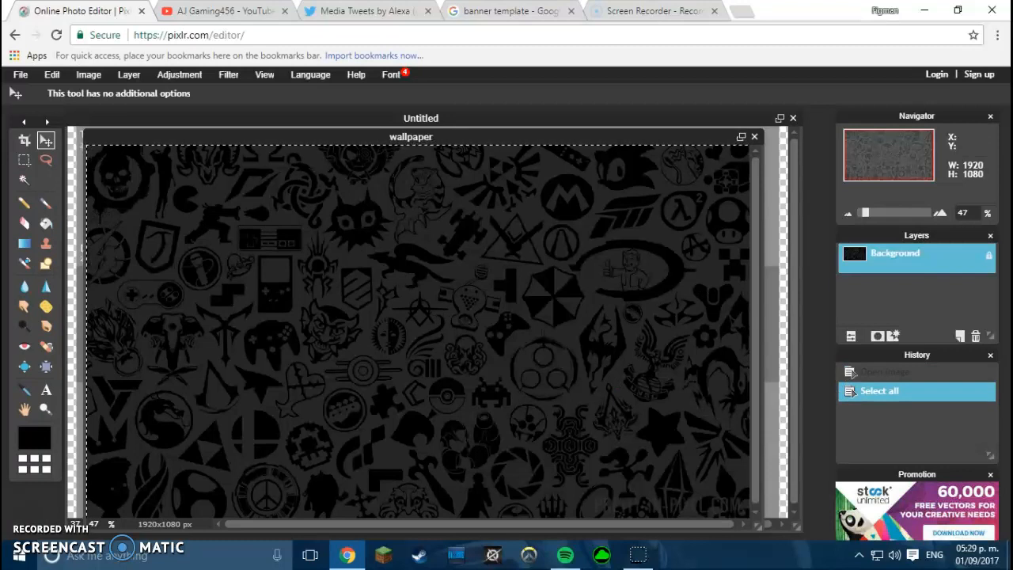
click(755, 137)
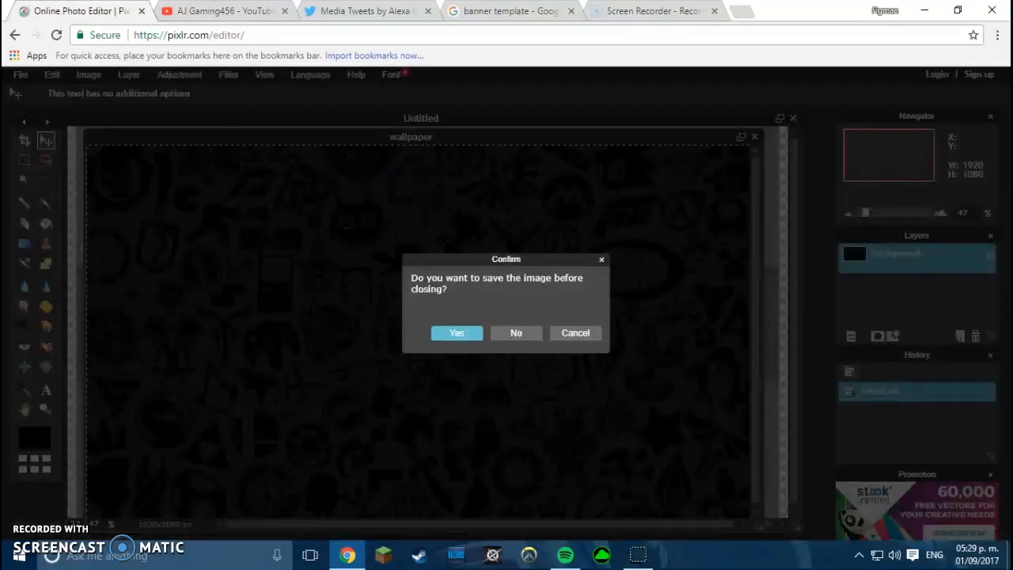
click(516, 332)
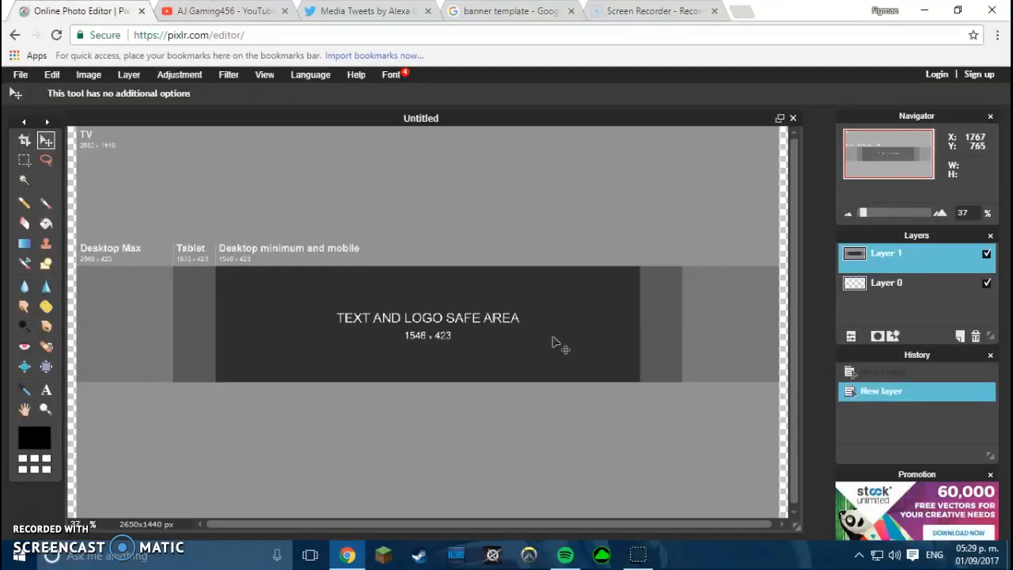
- Paste the wallpaper as Layer 2 and free-transform it to cover the whole banner canvas
key(ctrl+v)
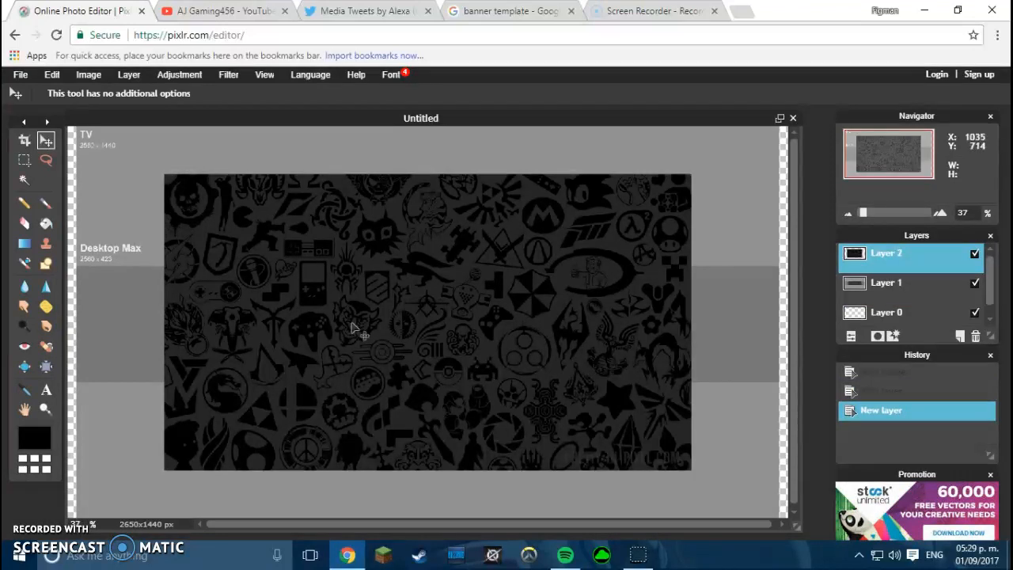
mouse_move(594, 288)
mouse_down()
mouse_move(635, 230)
mouse_move(582, 293)
mouse_up()
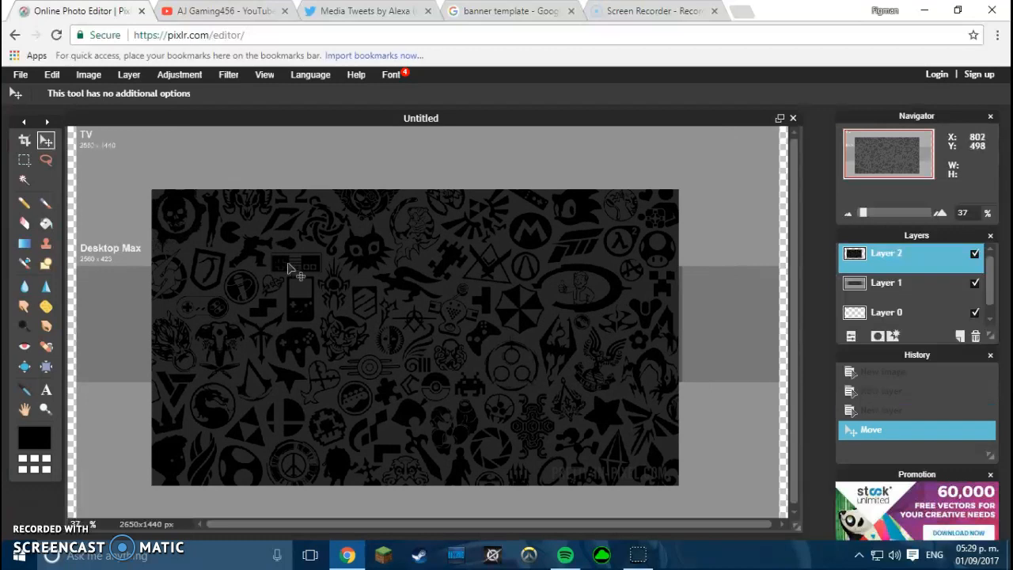
click(20, 74)
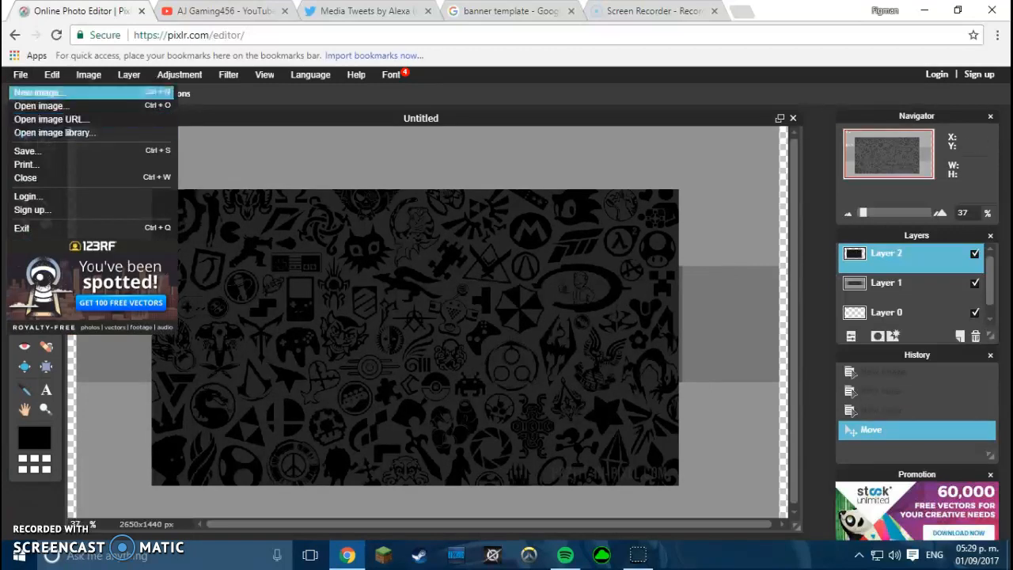
click(52, 74)
click(77, 183)
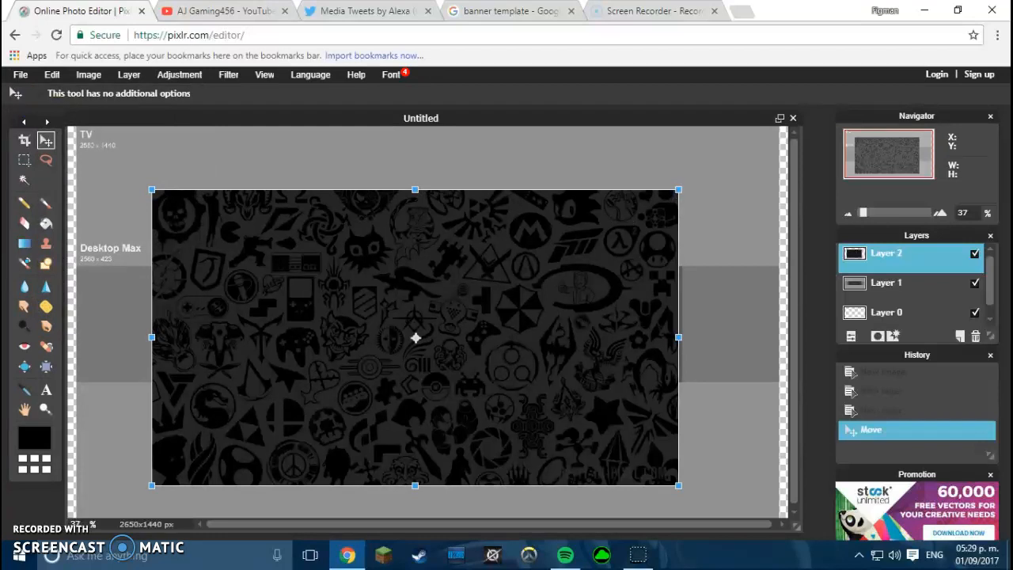
drag(679, 190, 807, 116)
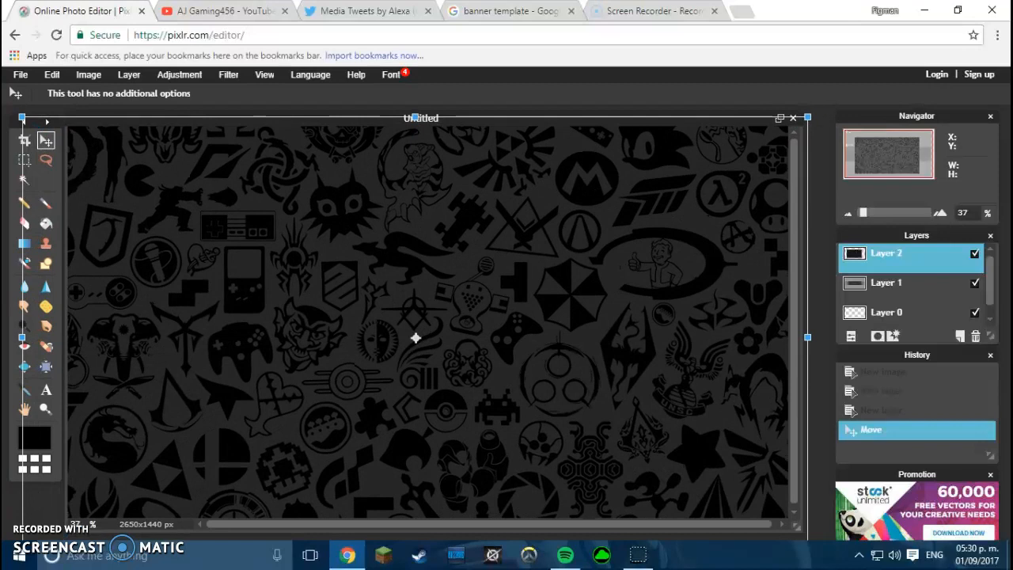
drag(645, 301, 653, 279)
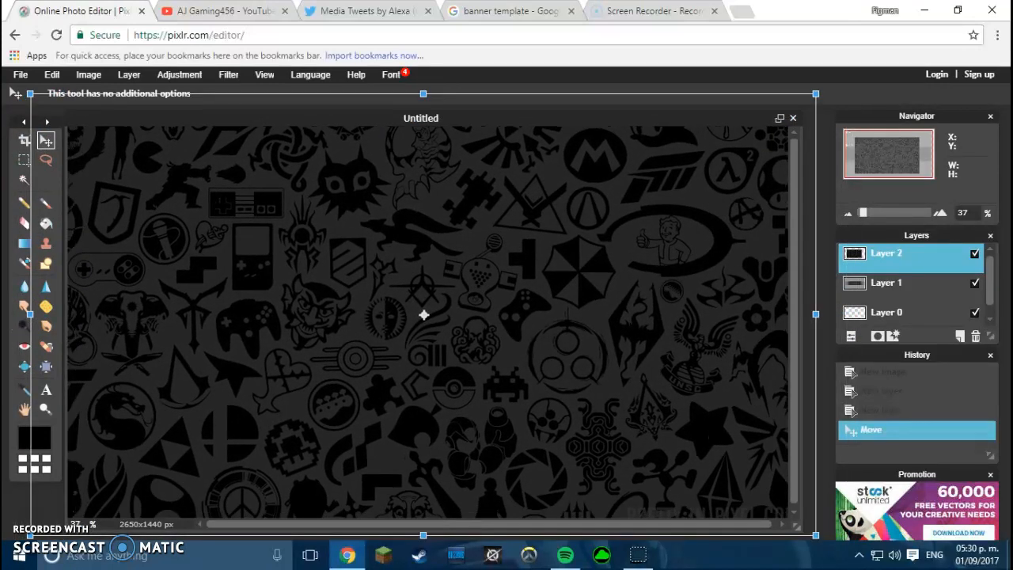
key(Return)
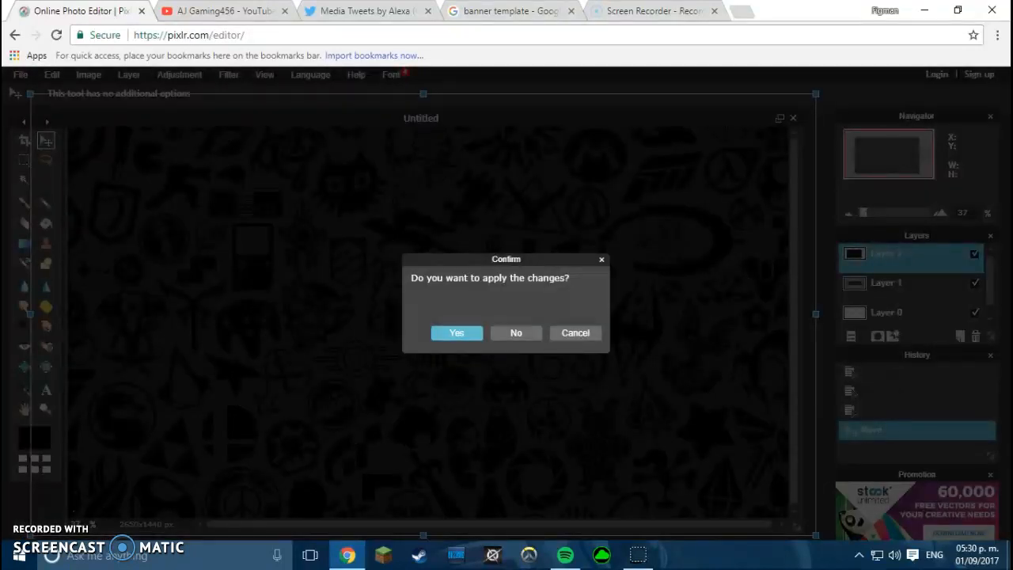
key(Return)
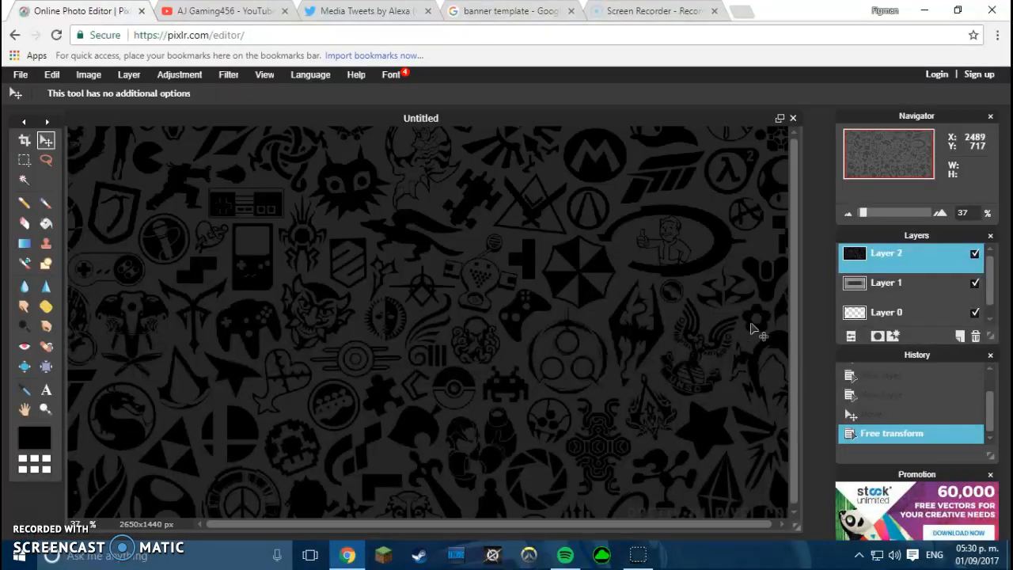
click(851, 337)
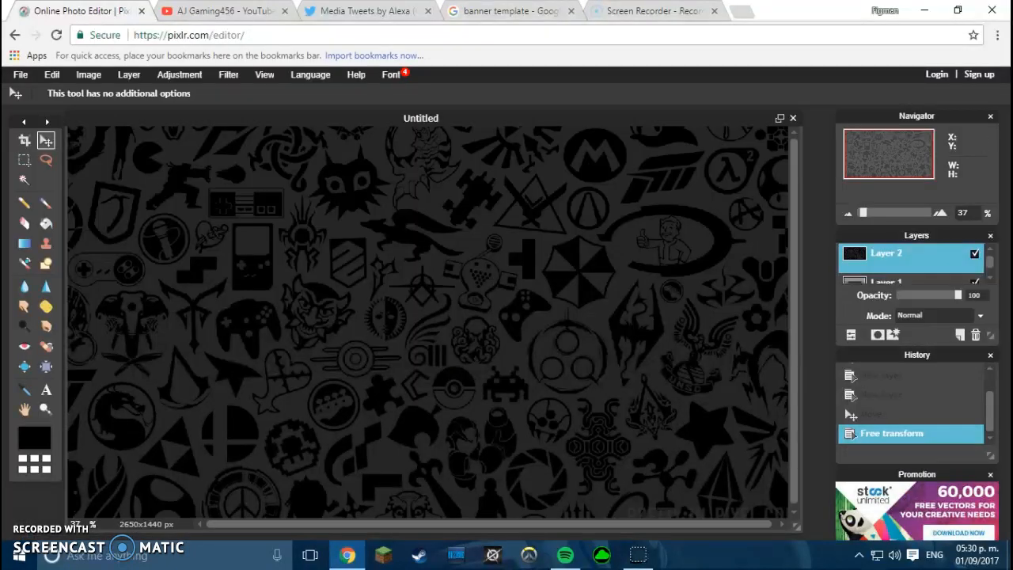
- Drop the wallpaper layer's opacity to 66% so the template guides show through
drag(958, 296, 941, 296)
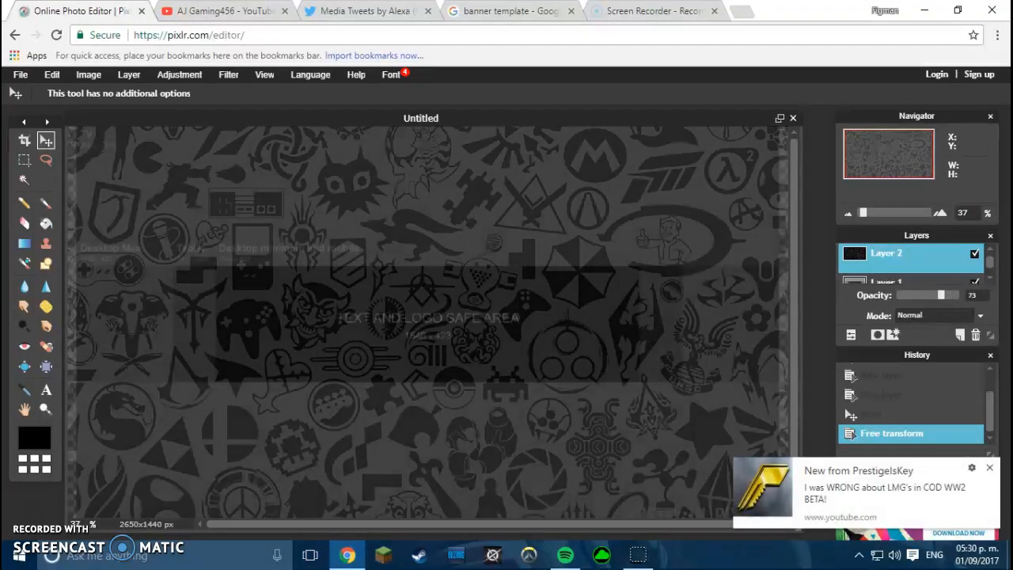
drag(941, 296, 936, 295)
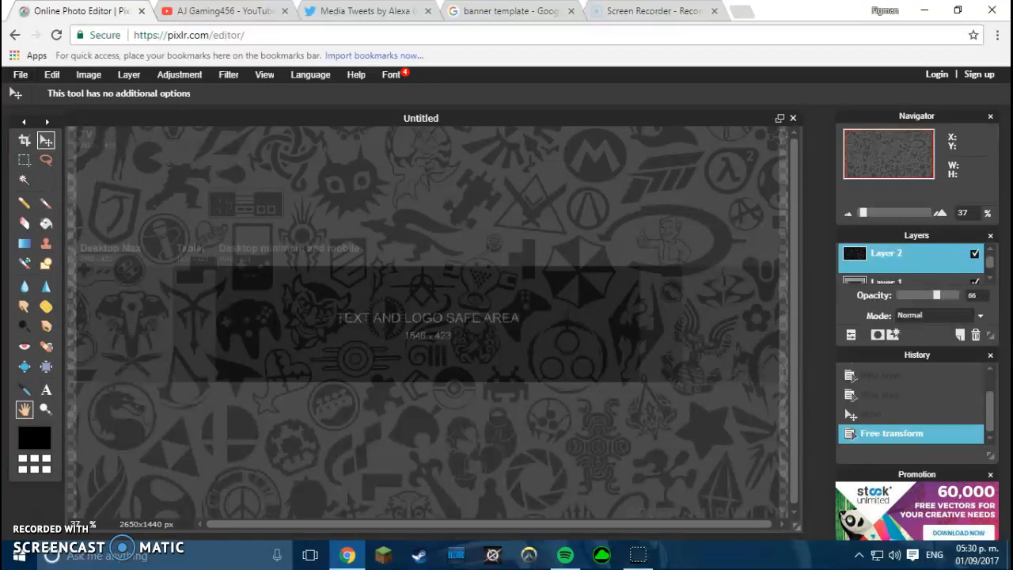
click(46, 389)
- Place a text box on the banner using the Raider Crusader font at size 130
click(201, 309)
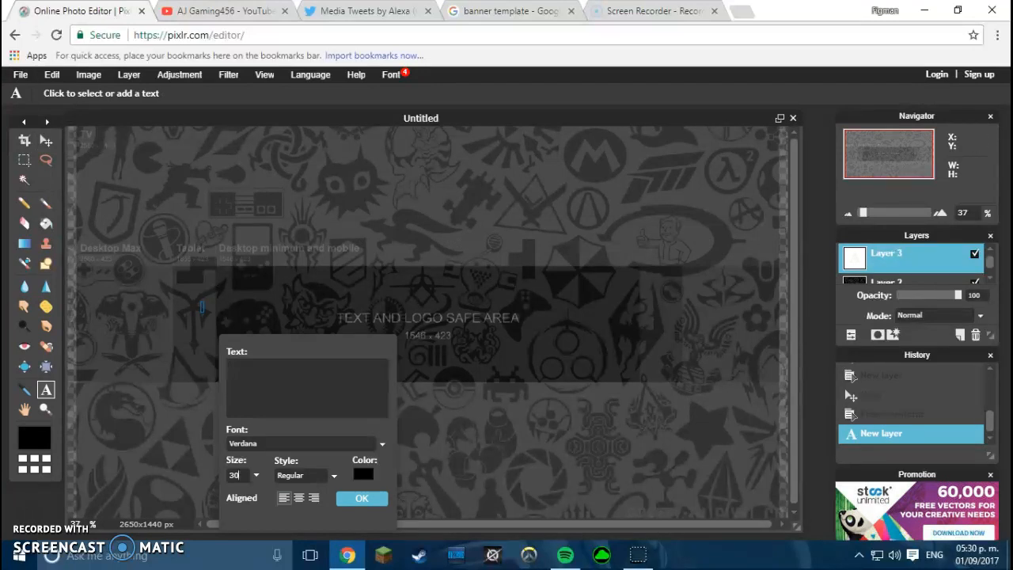
key(BackSpace)
key(BackSpace)
text(700)
click(381, 444)
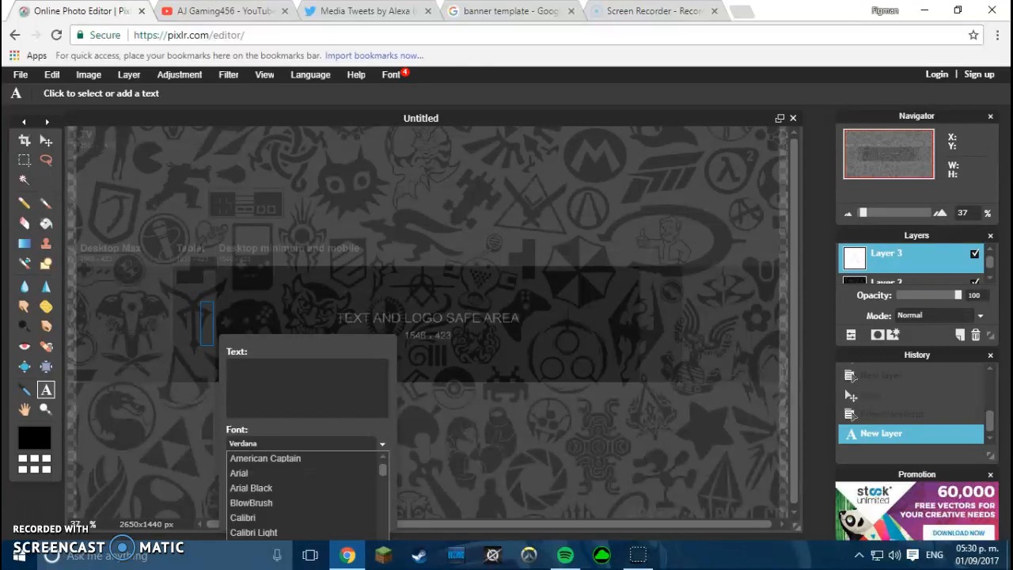
scroll(317, 489, down, 10)
scroll(316, 489, down, 10)
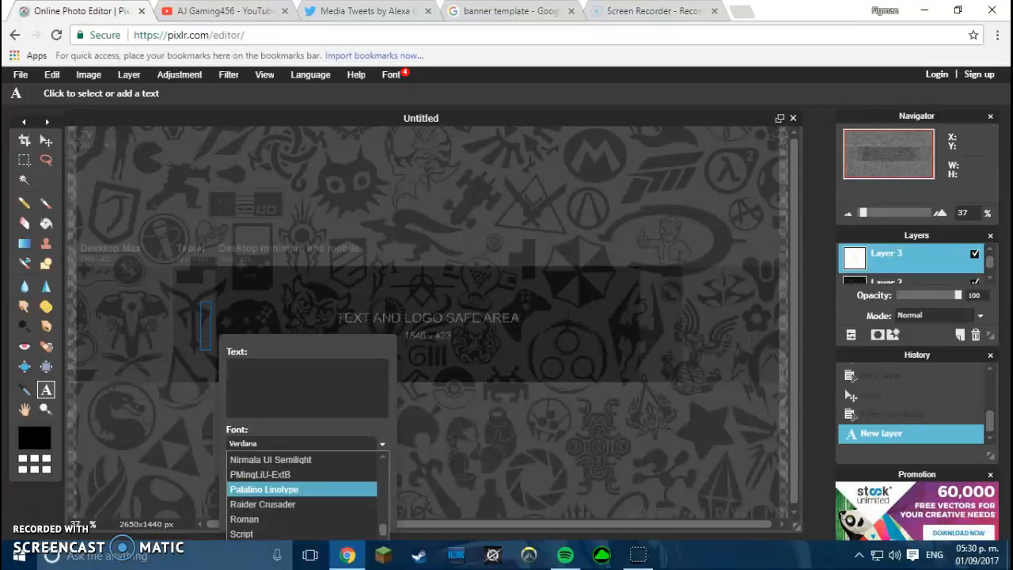
click(301, 504)
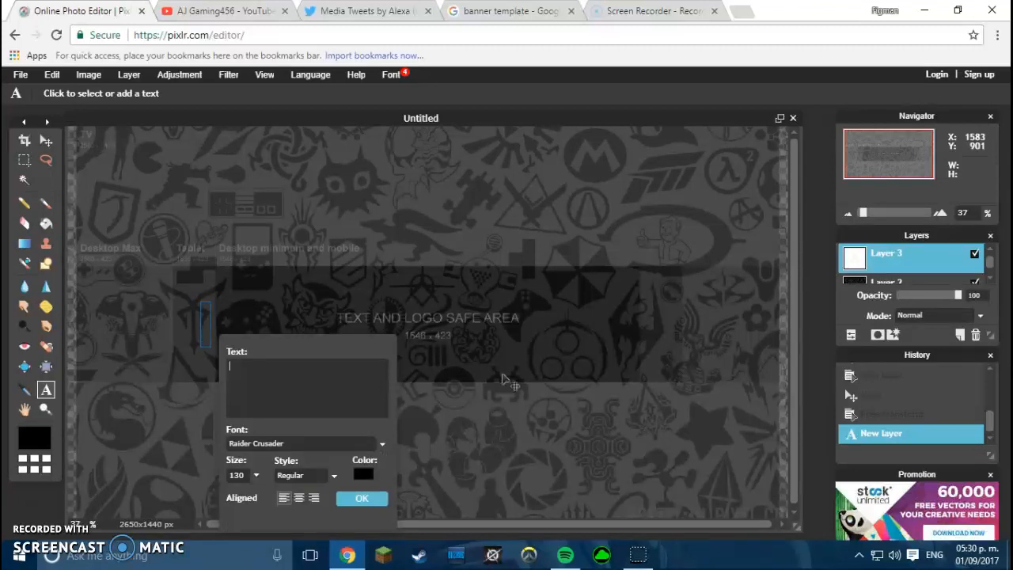
click(742, 11)
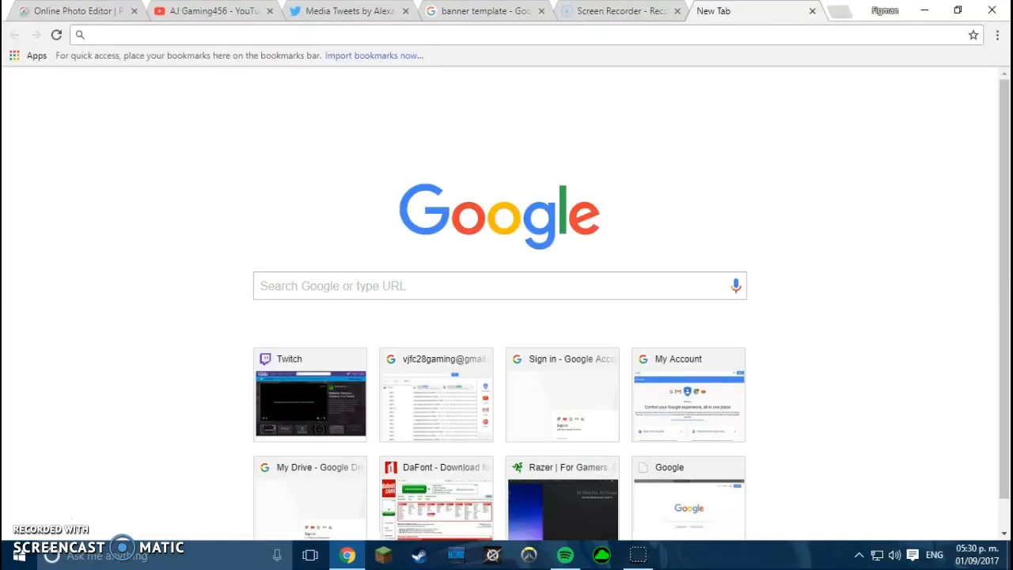
click(436, 470)
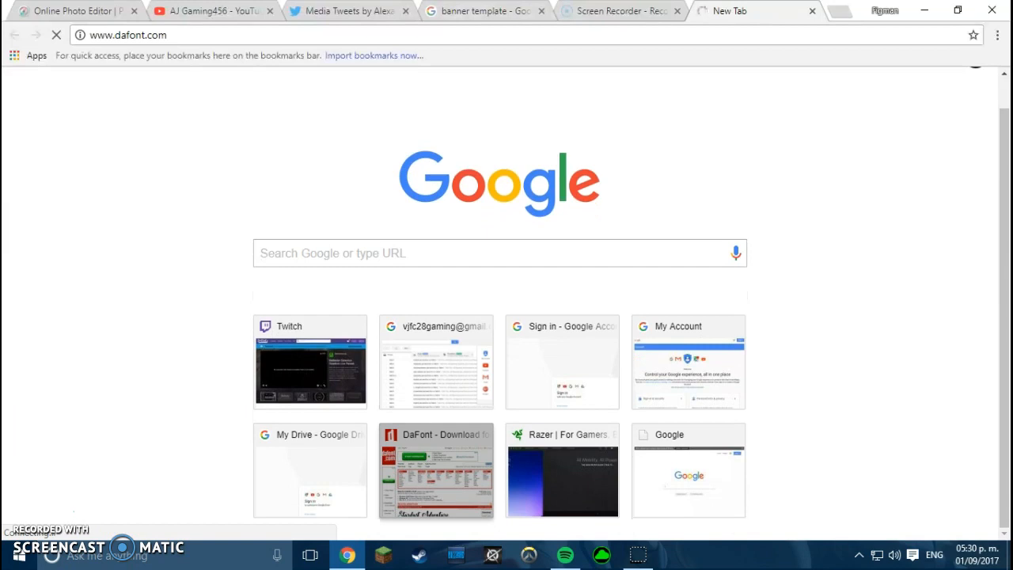
click(78, 11)
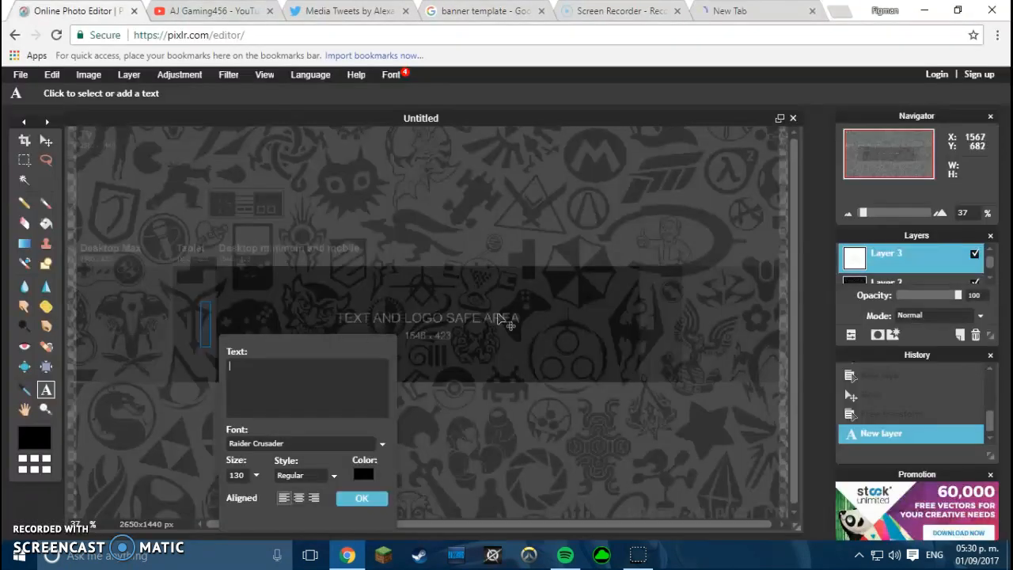
- Enter the title 'Aj Gaming456' in white and apply it as a text layer
text(Aj)
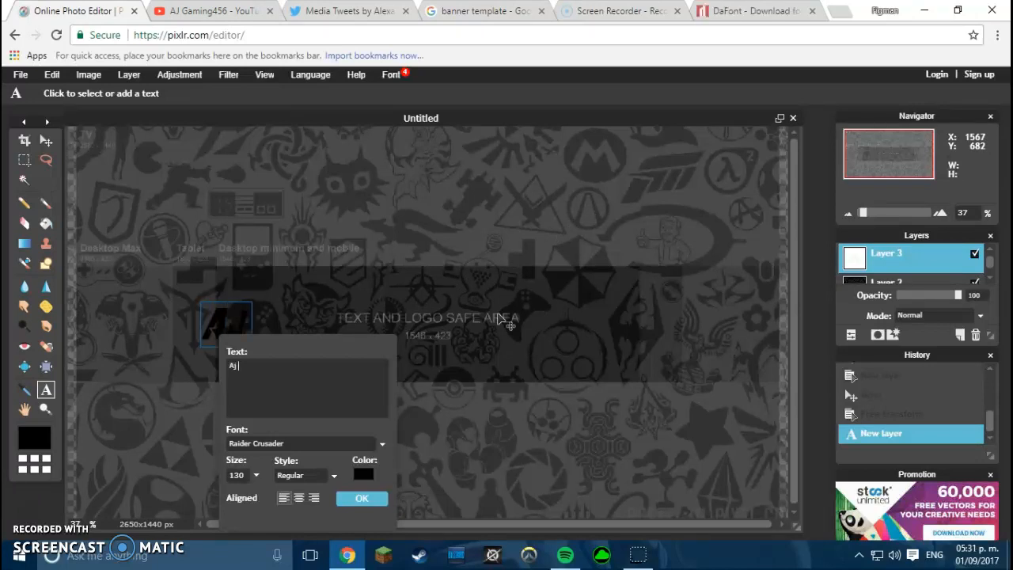
text( Gamin)
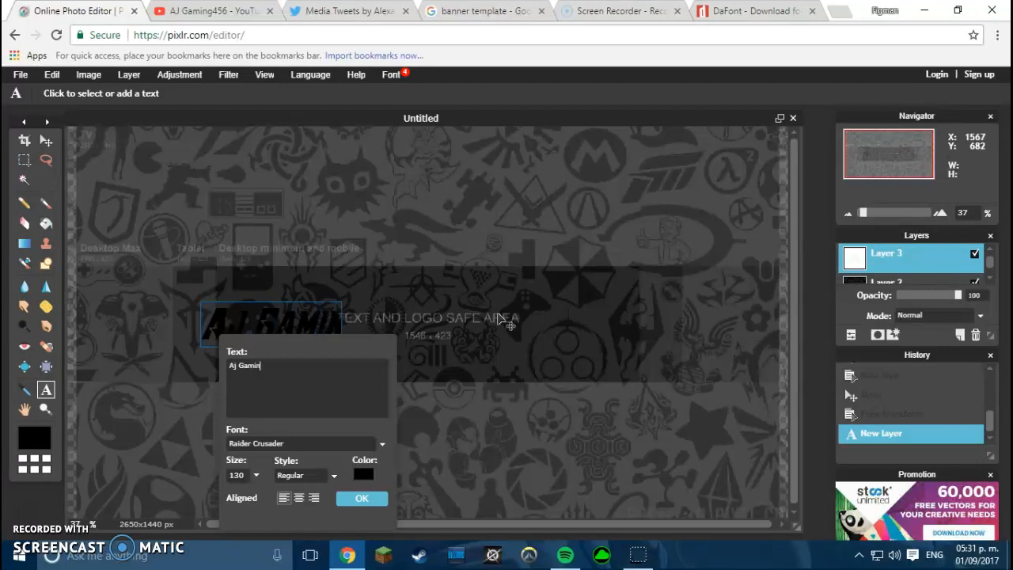
text(g)
key(BackSpace)
text(45)
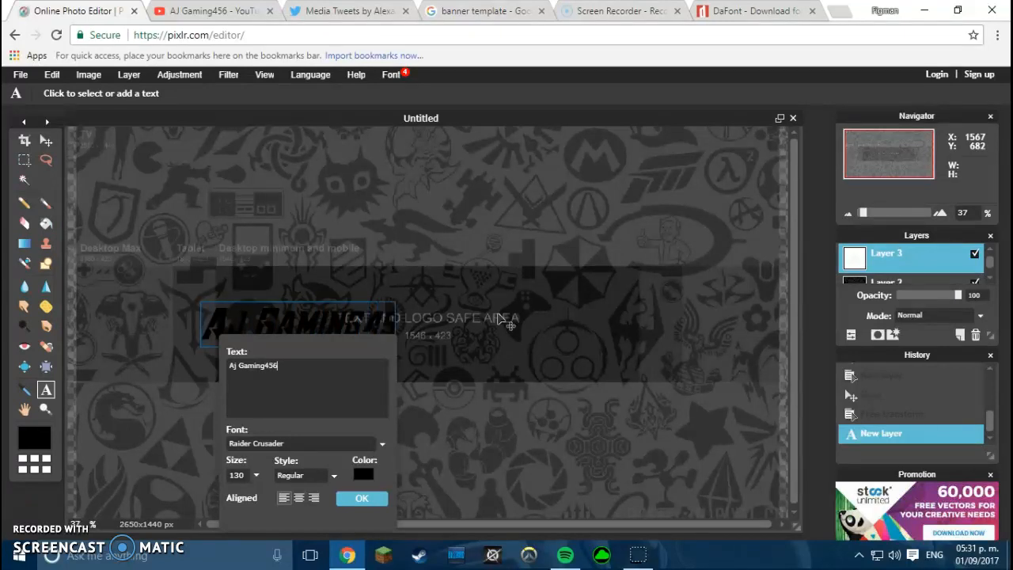
text(6)
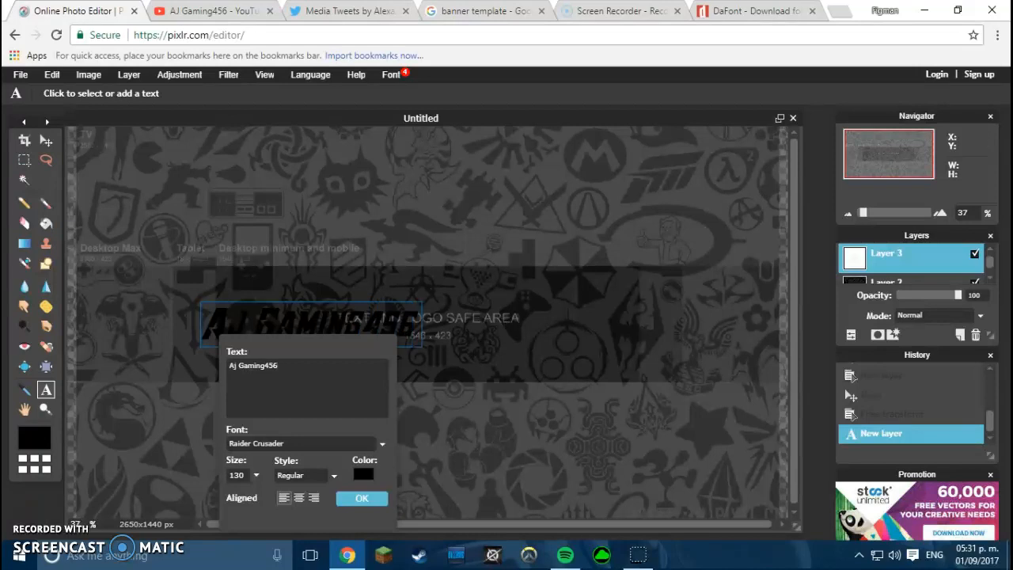
click(363, 474)
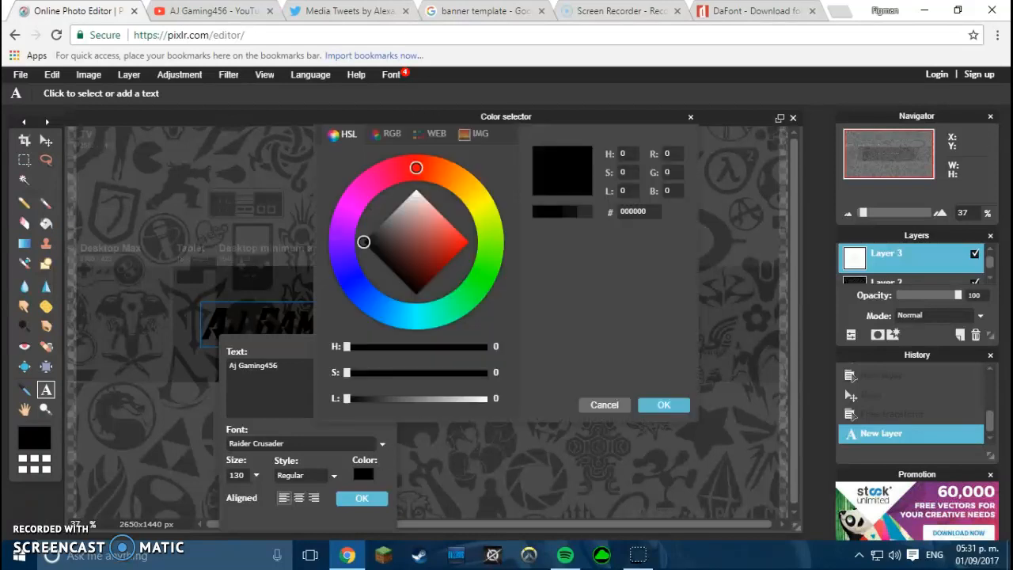
click(416, 190)
click(667, 403)
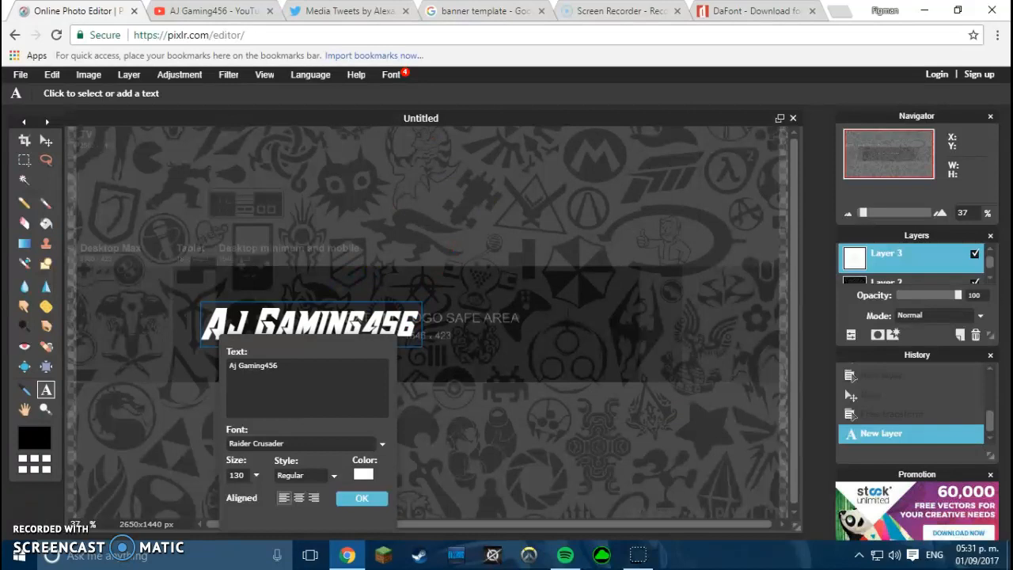
click(362, 498)
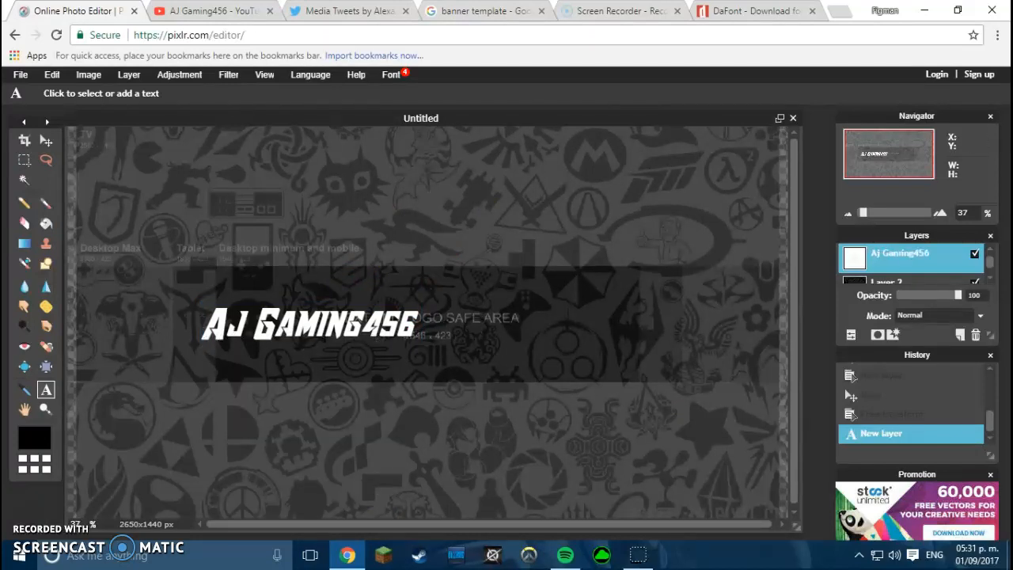
right_click(677, 193)
- Give the title a black outer glow (size 12, hardness 10) and move it to the banner centre
click(713, 334)
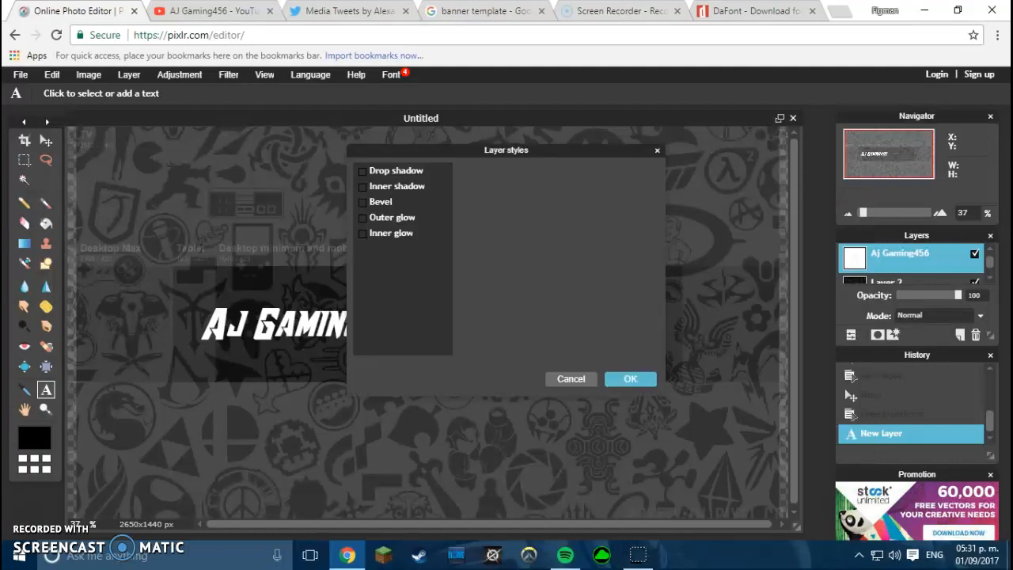
click(364, 218)
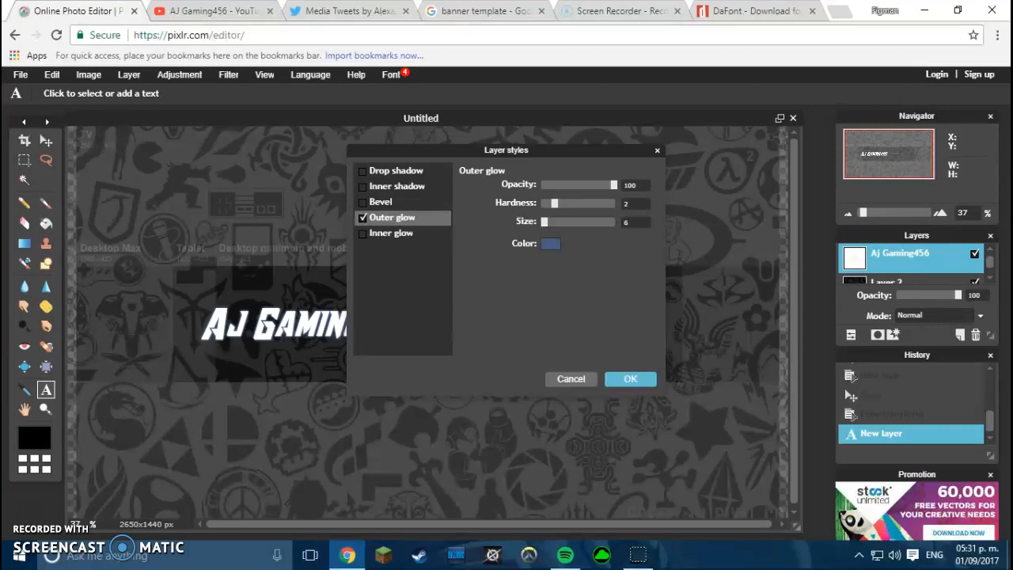
click(550, 243)
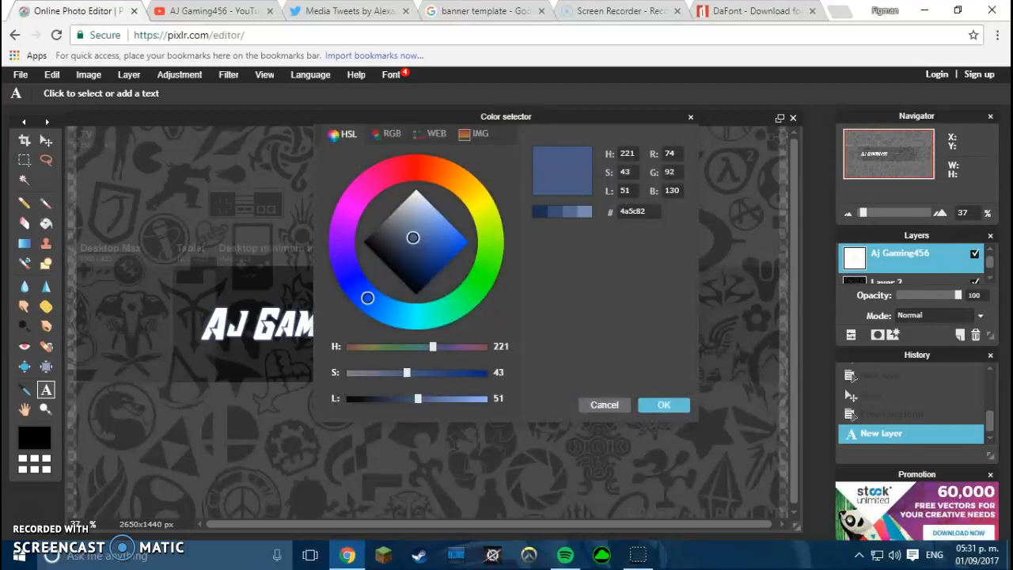
drag(412, 238, 386, 265)
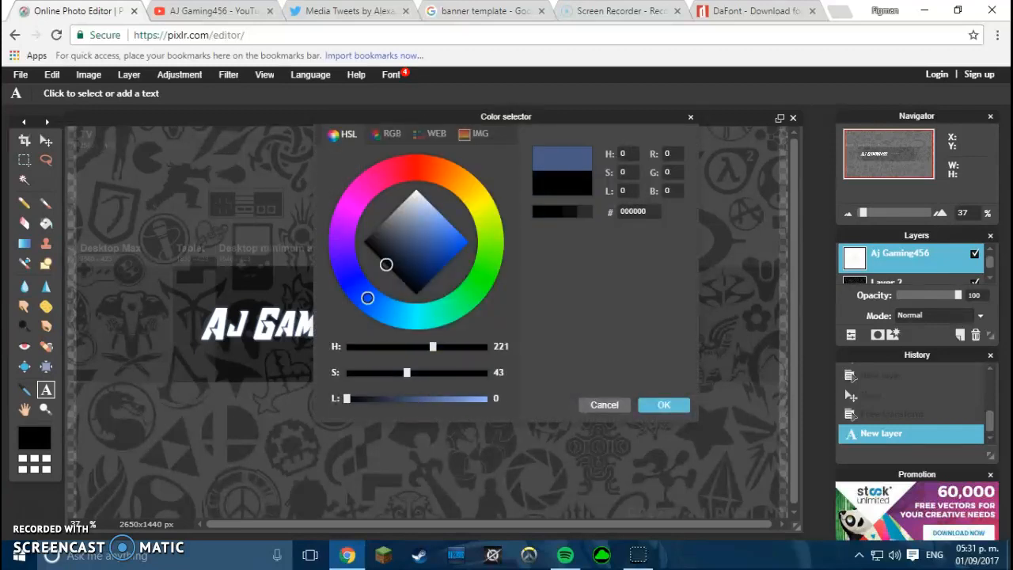
click(664, 405)
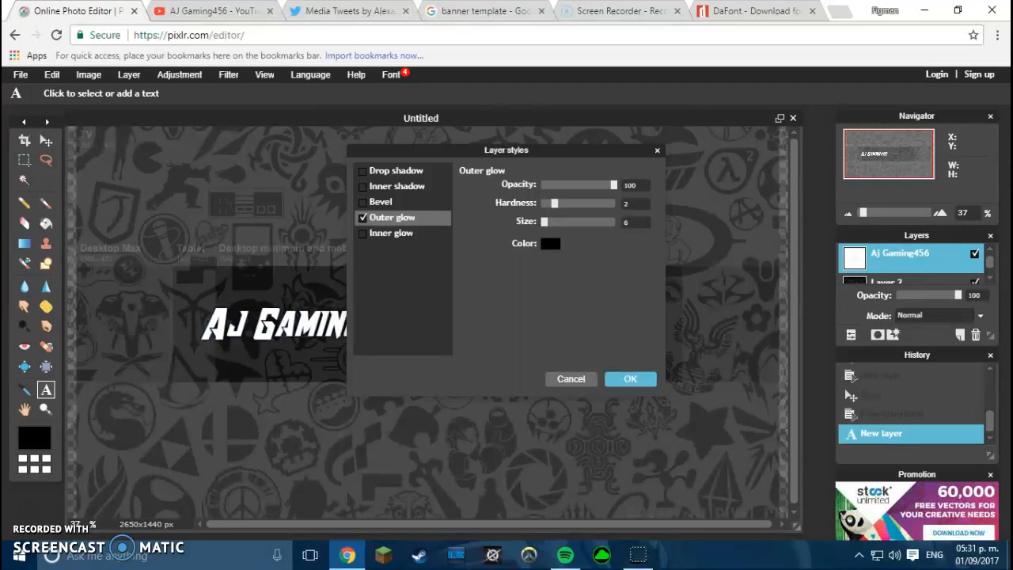
drag(544, 223, 547, 222)
drag(555, 203, 614, 204)
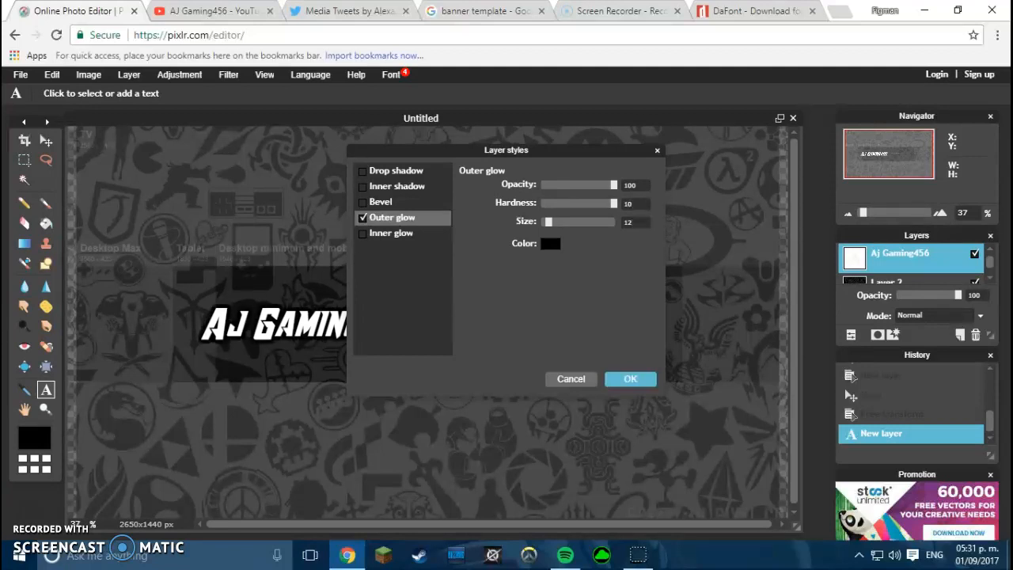
click(630, 378)
click(46, 140)
drag(344, 340, 459, 324)
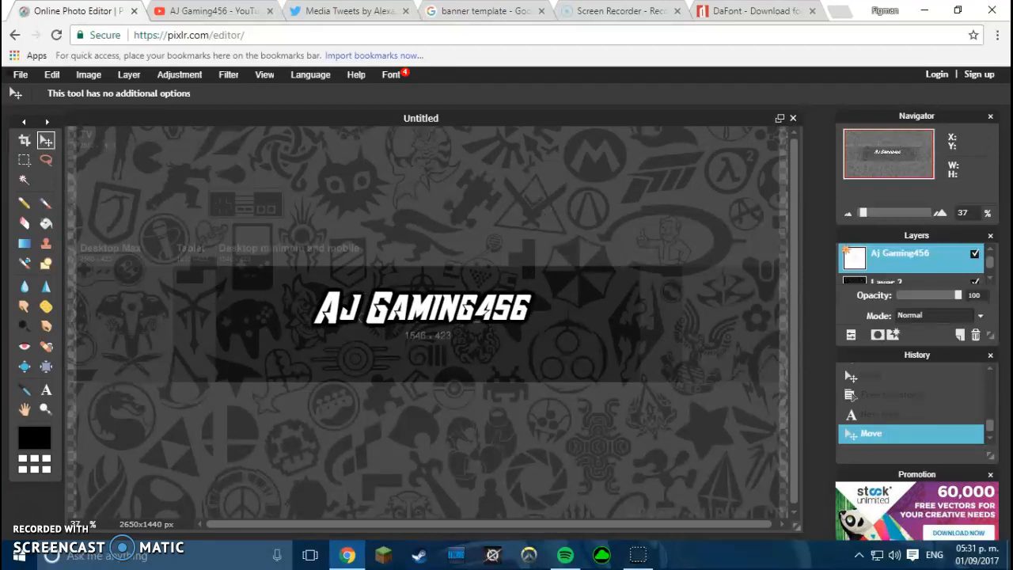
- Rasterize the title layer and free-transform it to about 475 px wide
right_click(669, 192)
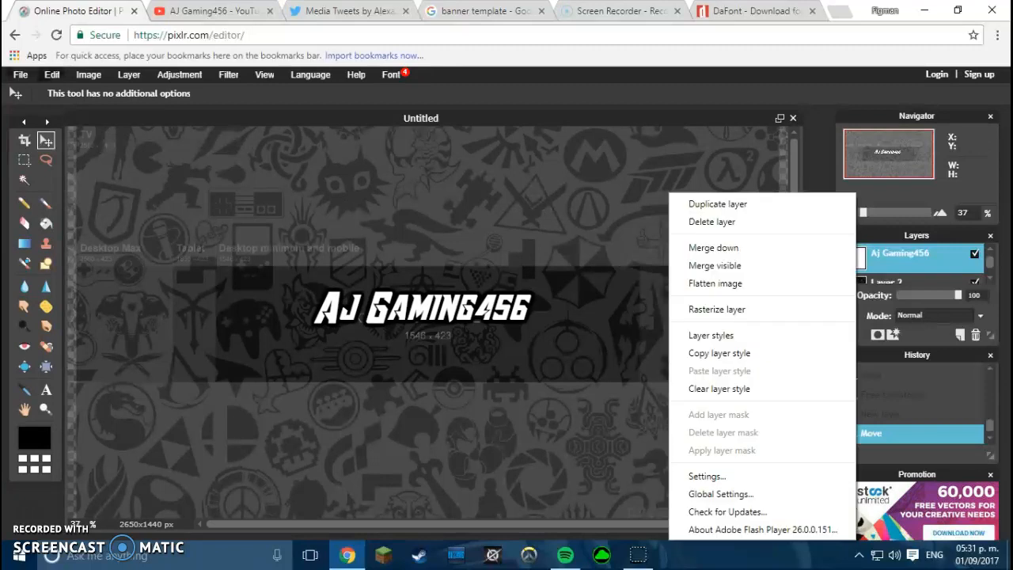
click(718, 308)
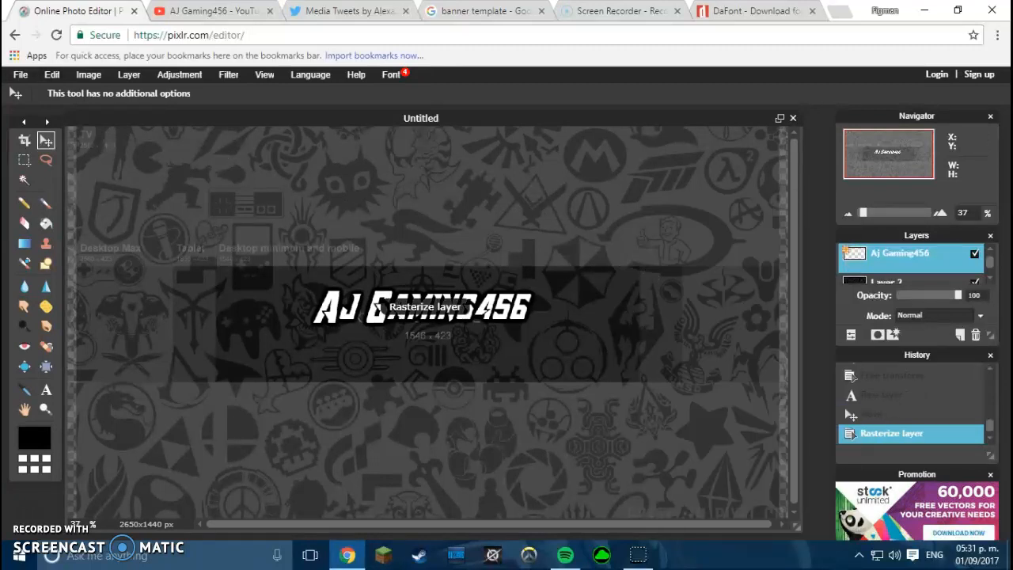
click(20, 75)
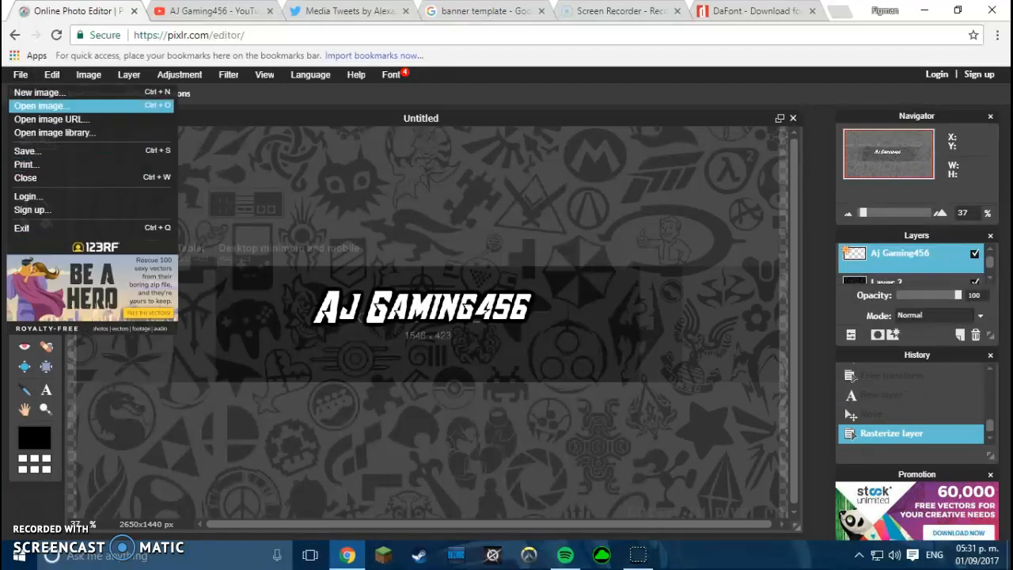
mouse_move(52, 74)
click(77, 183)
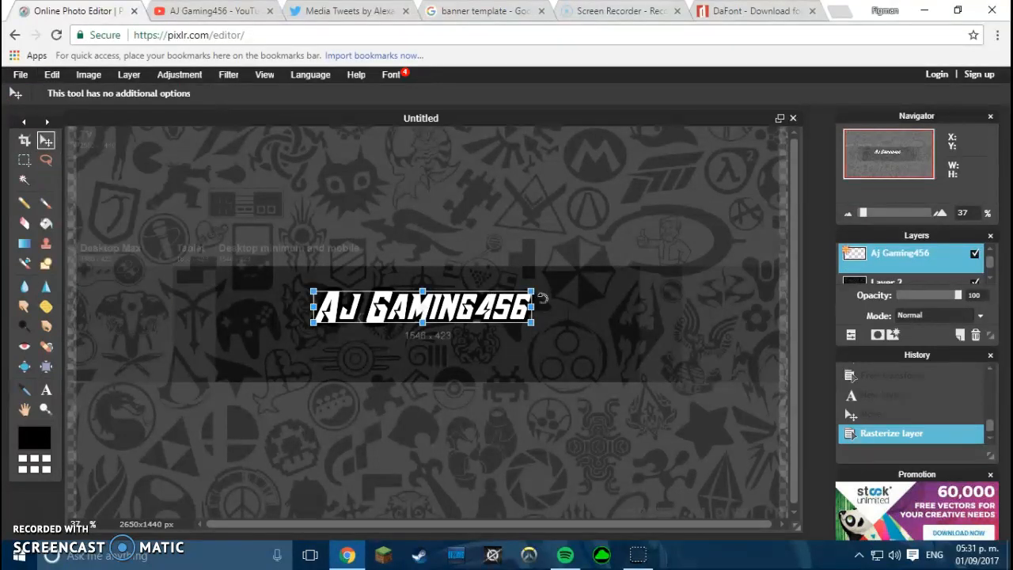
drag(529, 290, 600, 274)
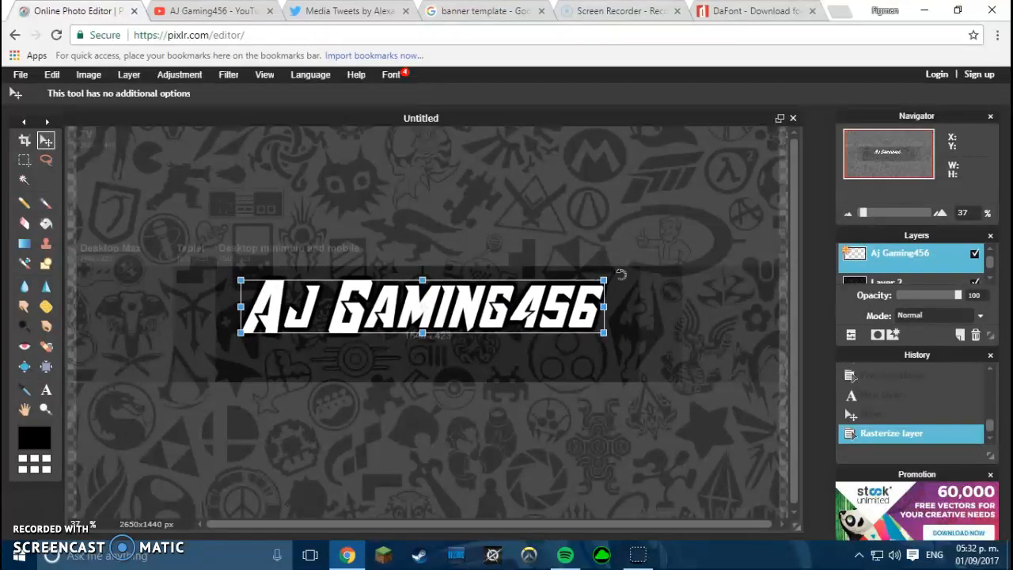
drag(509, 318, 516, 315)
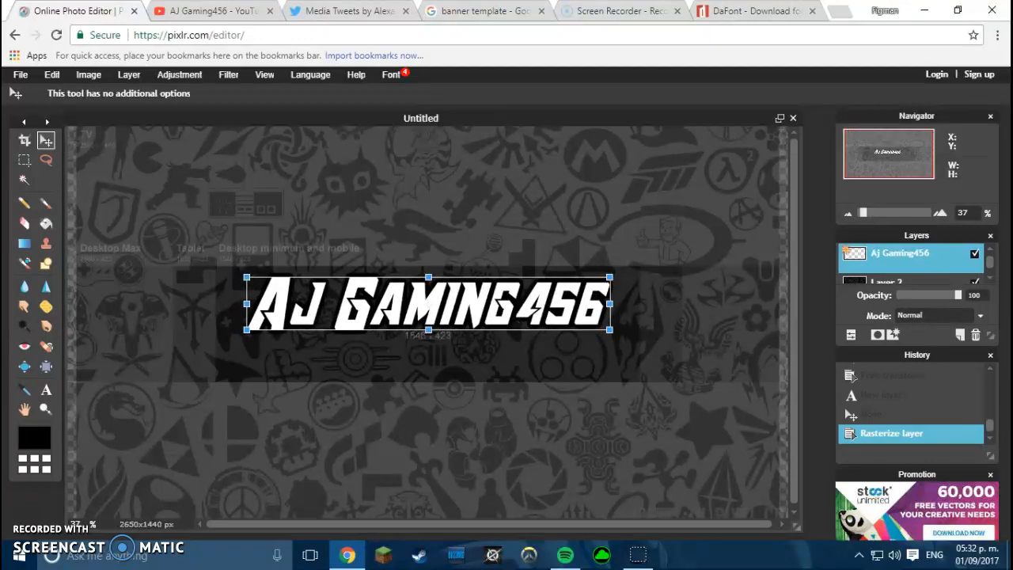
key(Return)
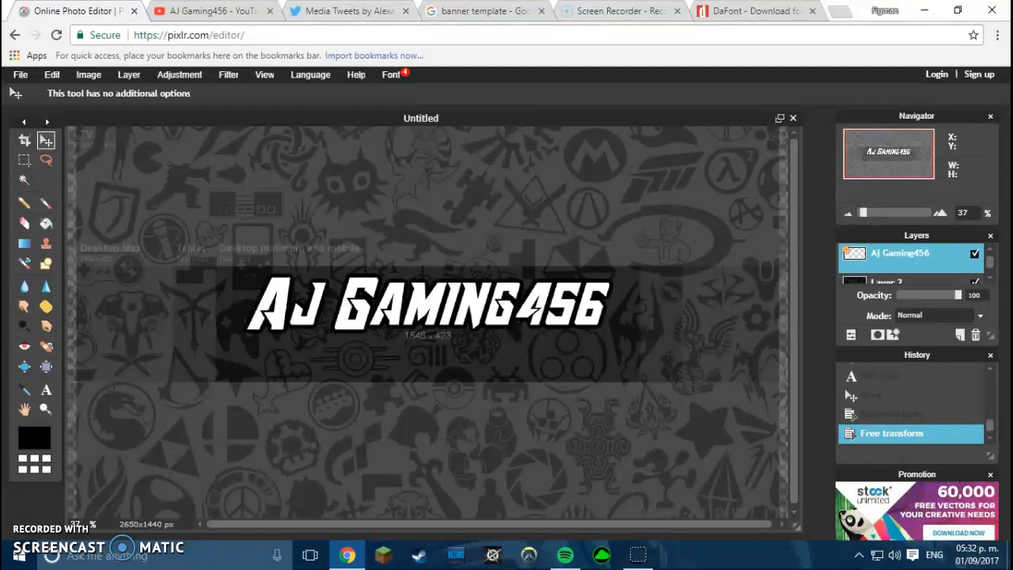
click(842, 11)
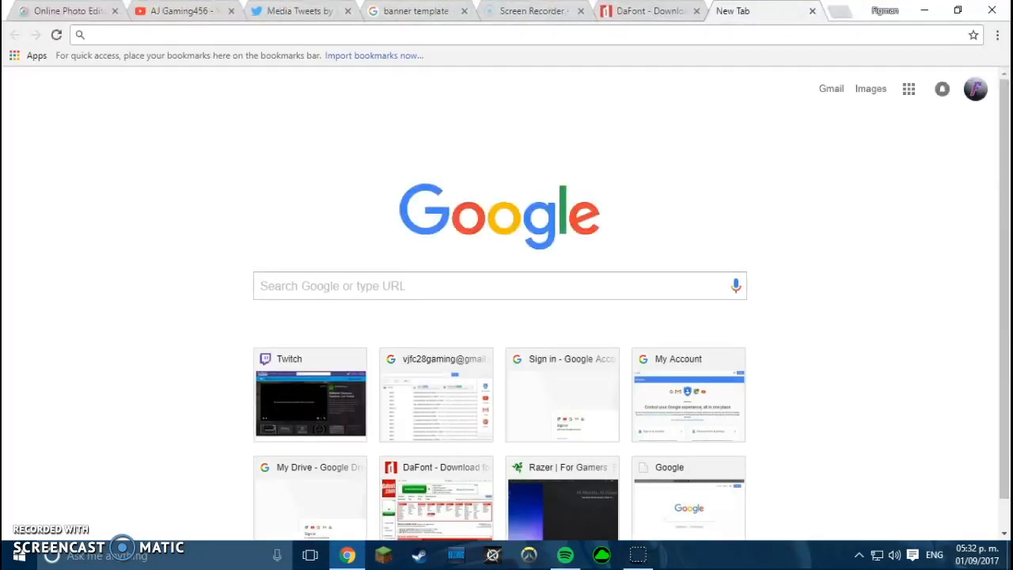
- Search Google Images for 'twitter logo'
click(500, 286)
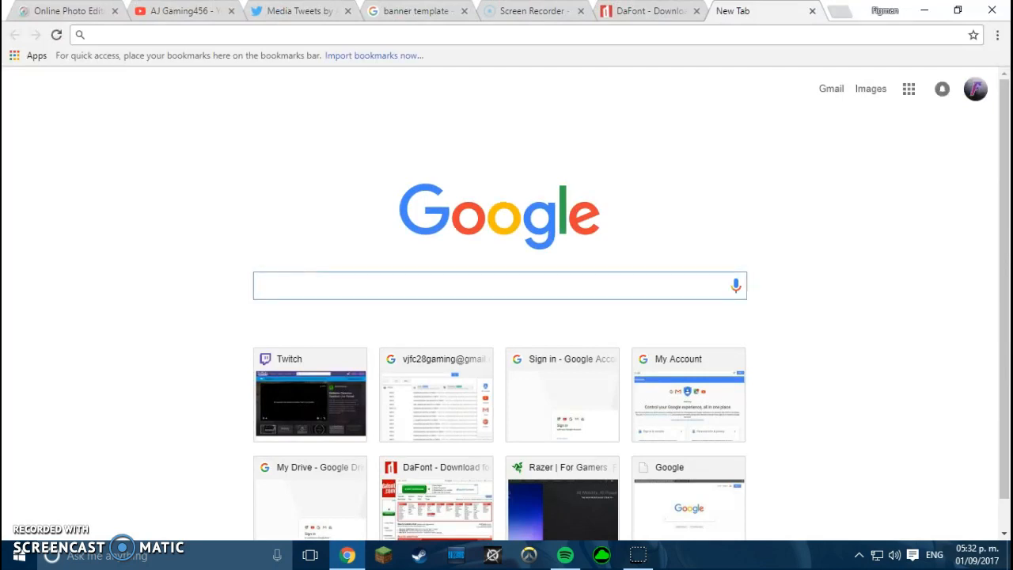
text(te)
key(BackSpace)
text(witter logo)
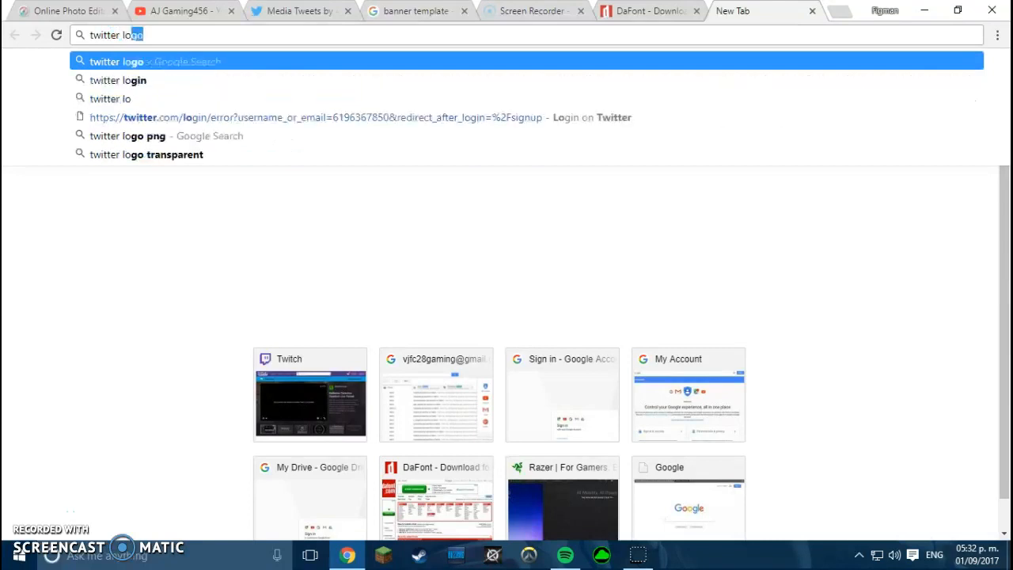
key(Return)
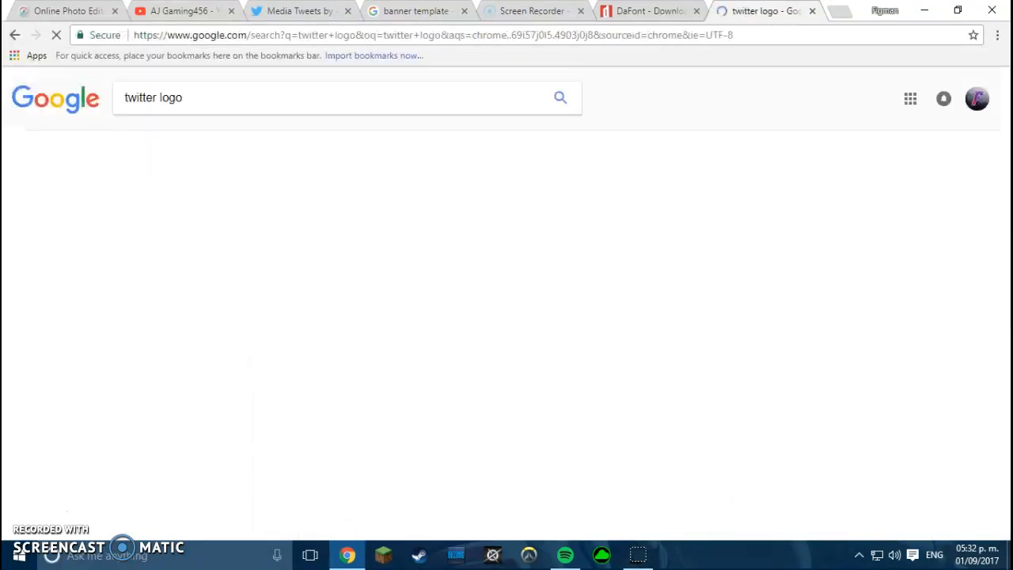
click(175, 141)
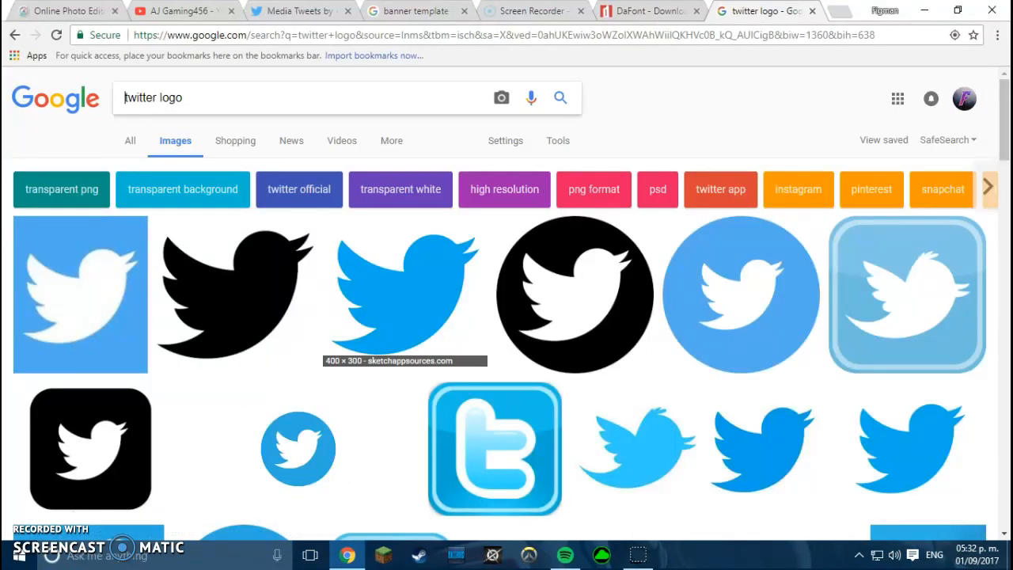
- Save the blue Twitter bird logo to Downloads as twitterlogo.png, then return to Pixlr
click(404, 293)
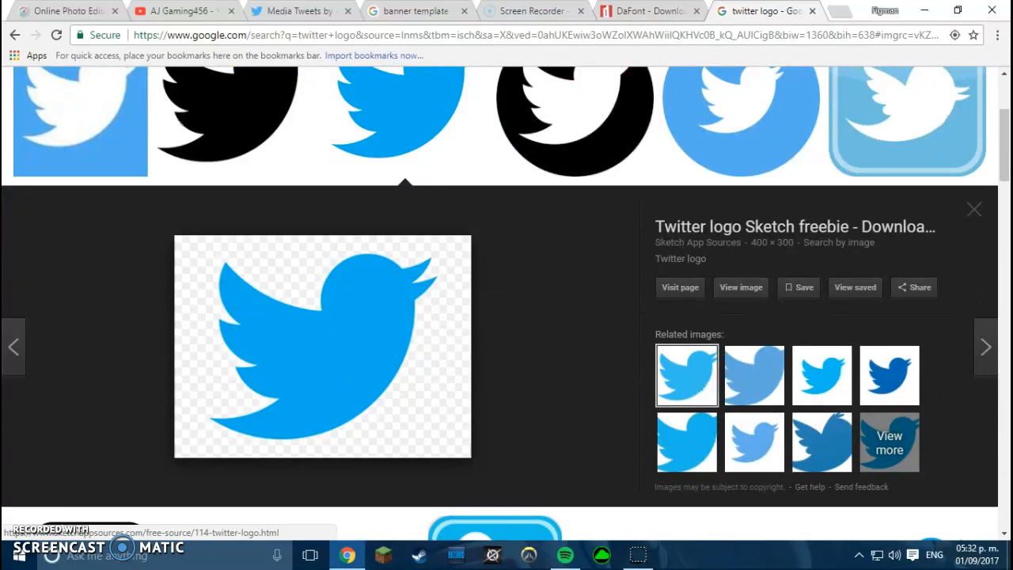
right_click(365, 141)
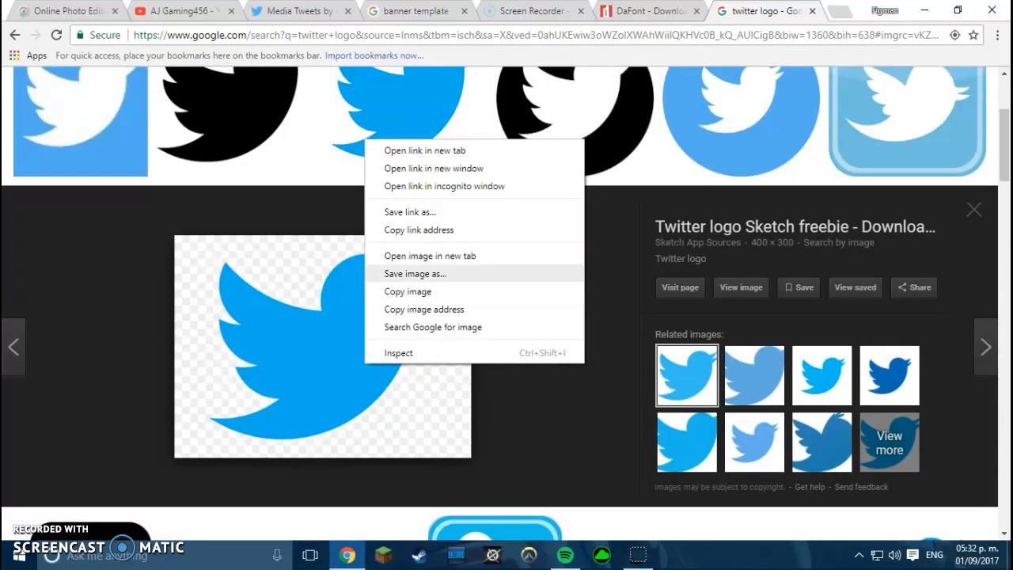
click(416, 273)
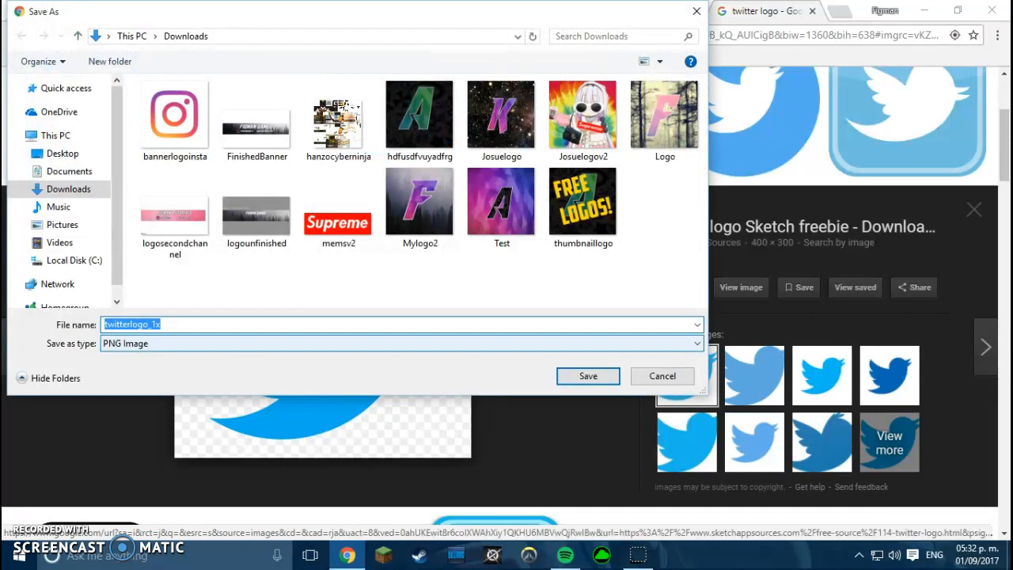
click(162, 324)
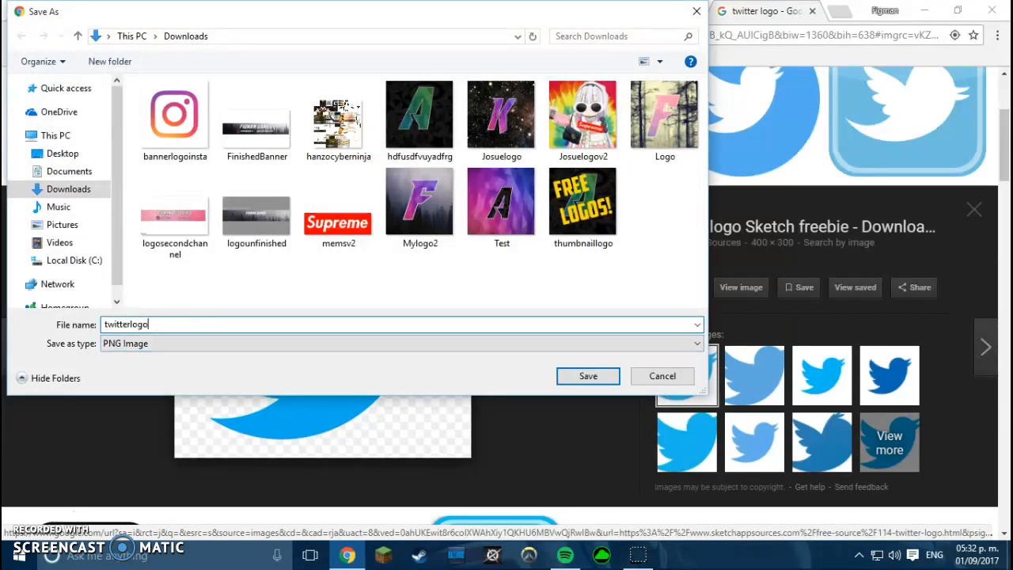
click(588, 376)
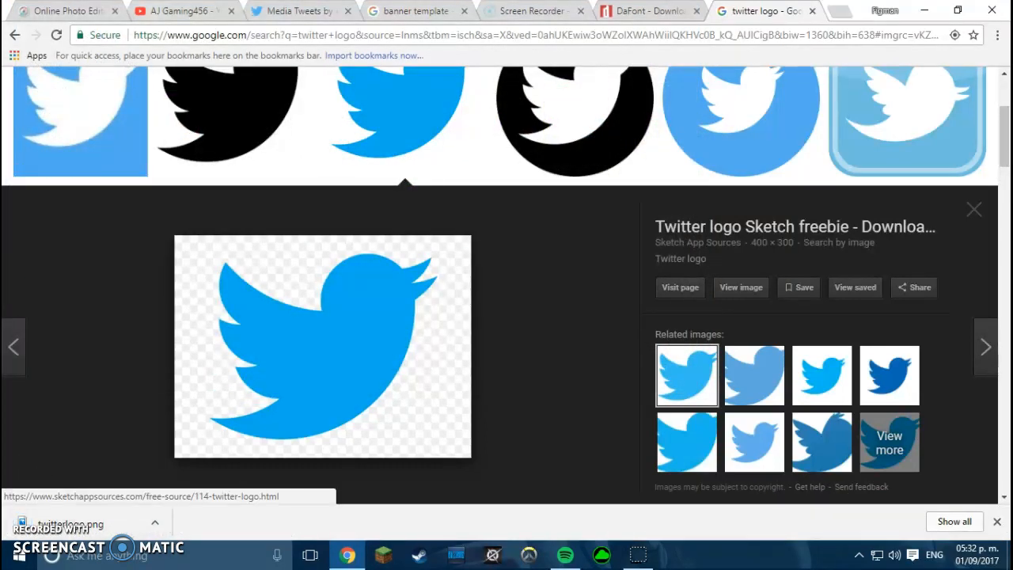
click(79, 12)
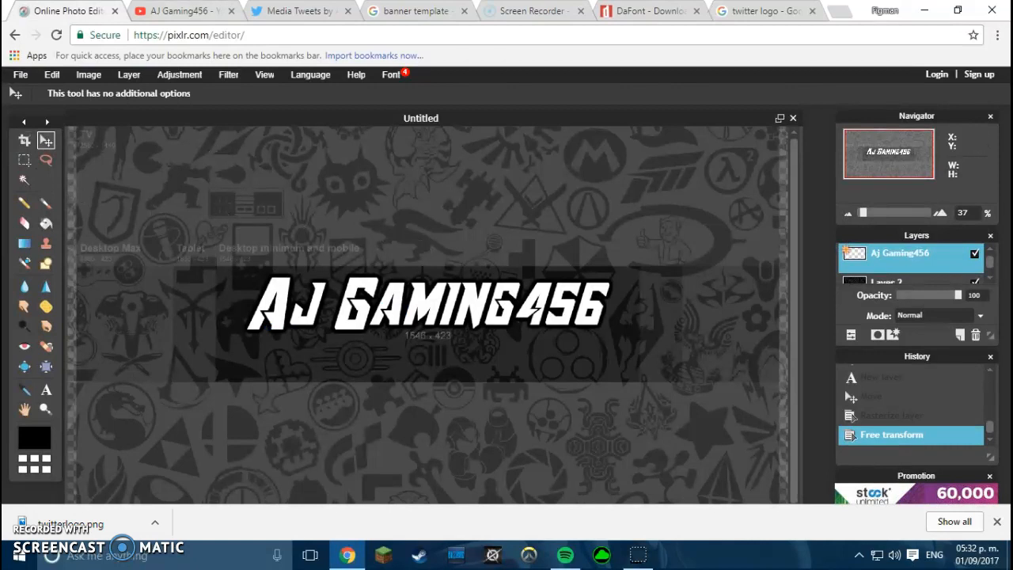
- Open twitterlogo.png from Downloads as a new document and select all of it
click(21, 74)
mouse_move(52, 75)
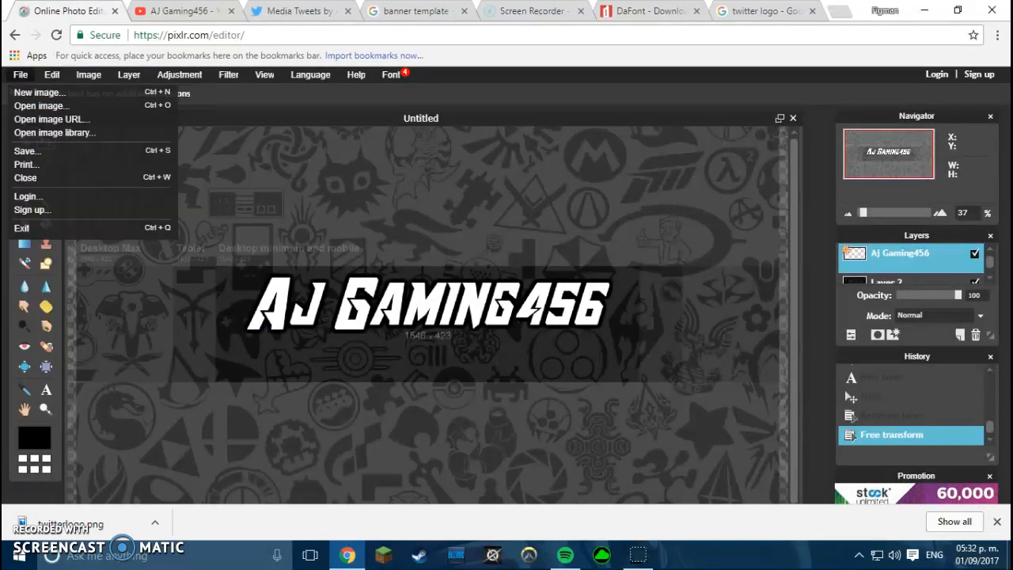
click(56, 103)
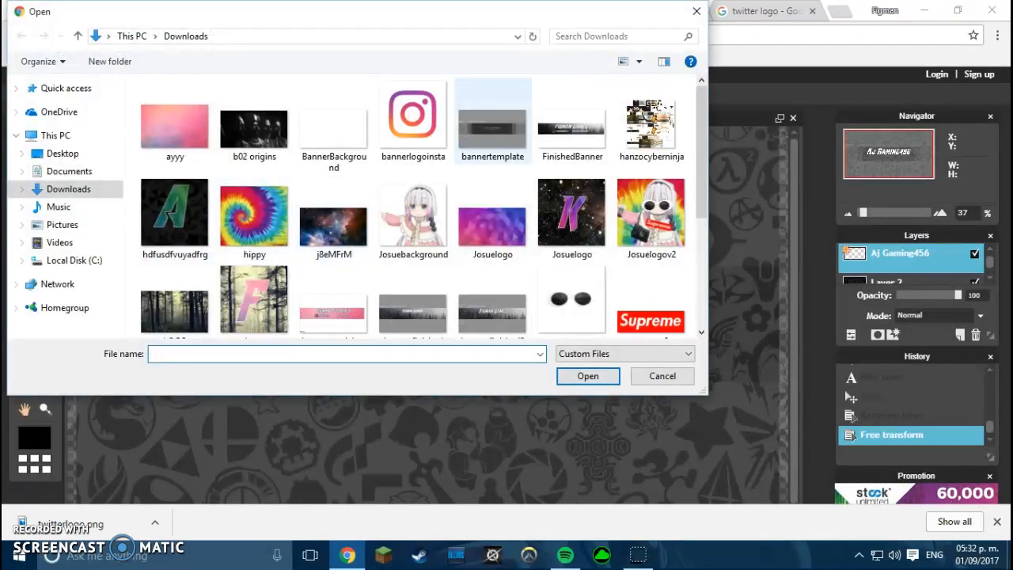
scroll(572, 142, down, 1)
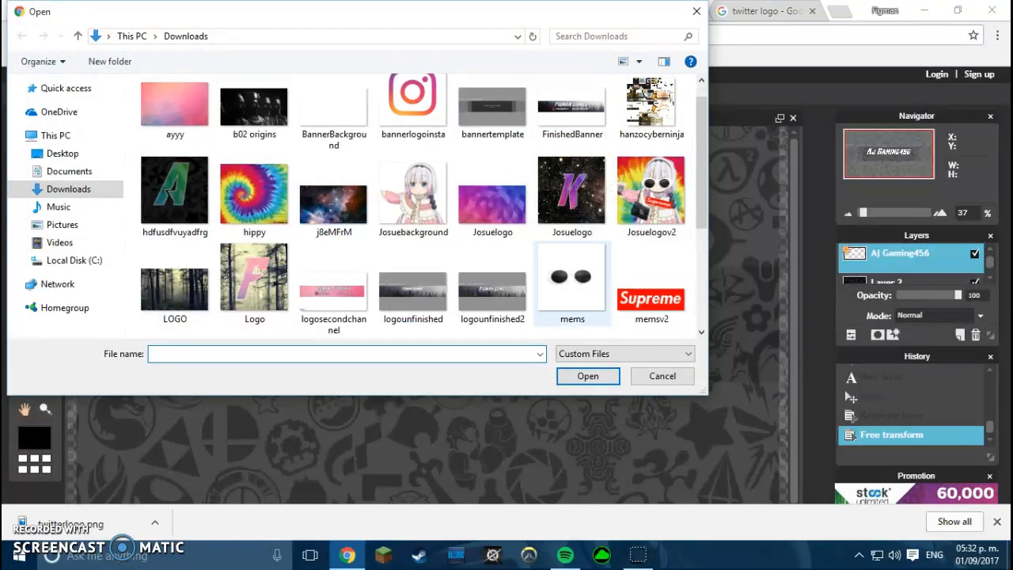
scroll(474, 221, down, 2)
scroll(475, 222, up, 1)
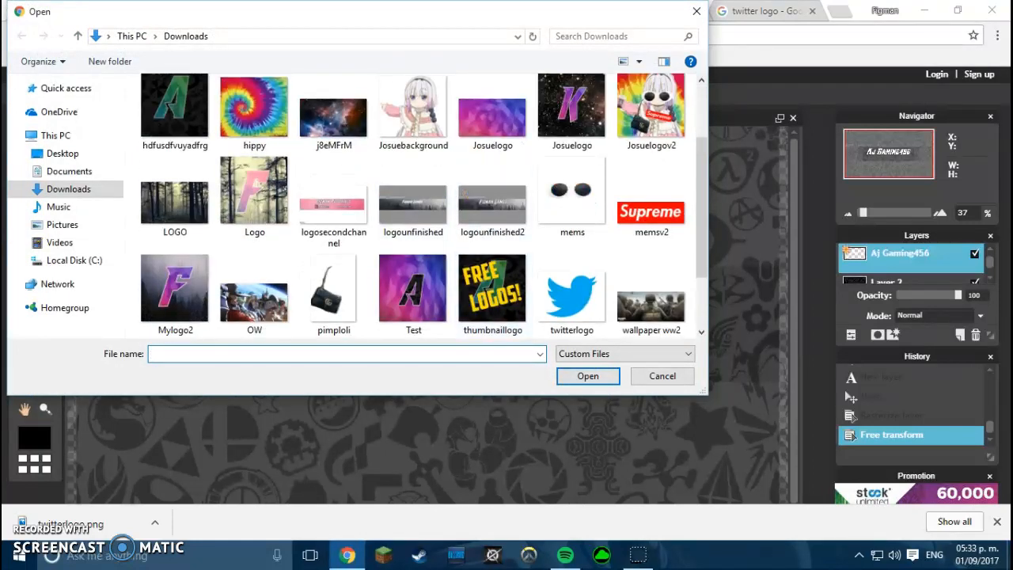
double_click(571, 301)
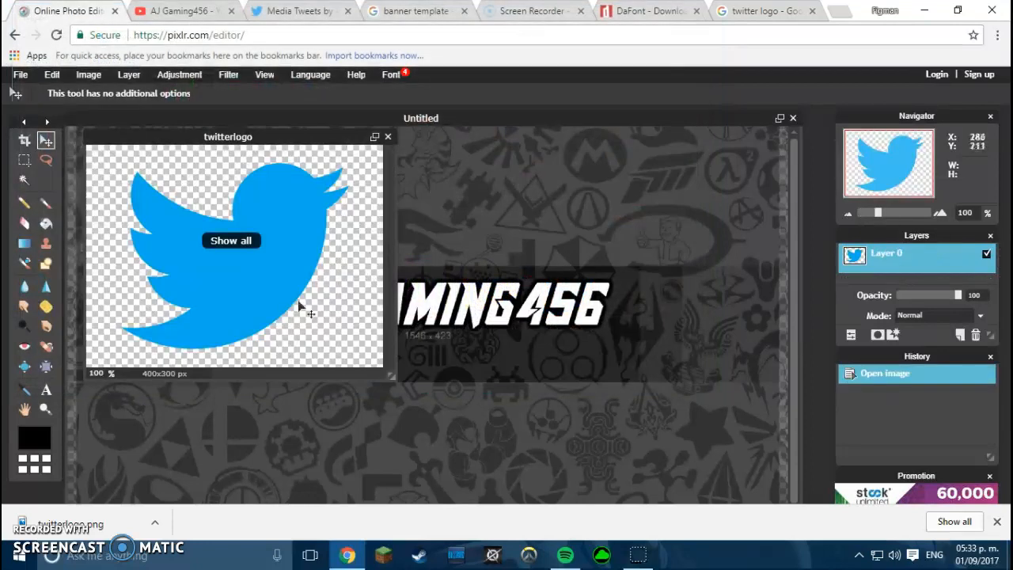
key(ctrl+a)
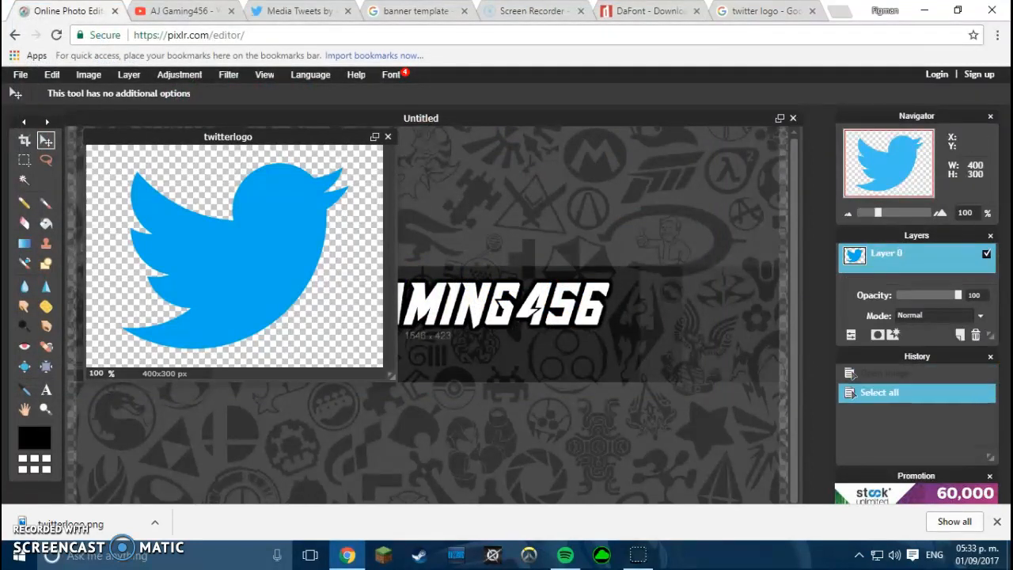